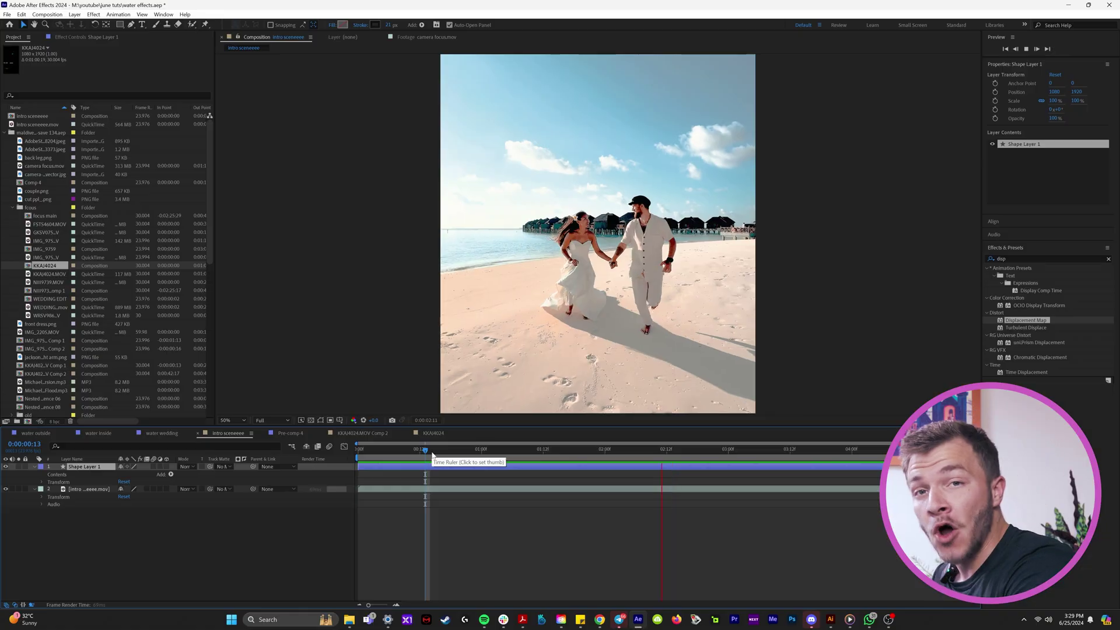
Select the beach wedding footage layer in the intro sceneeee composition
{"action": "left_click", "coordinate": [426, 494]}
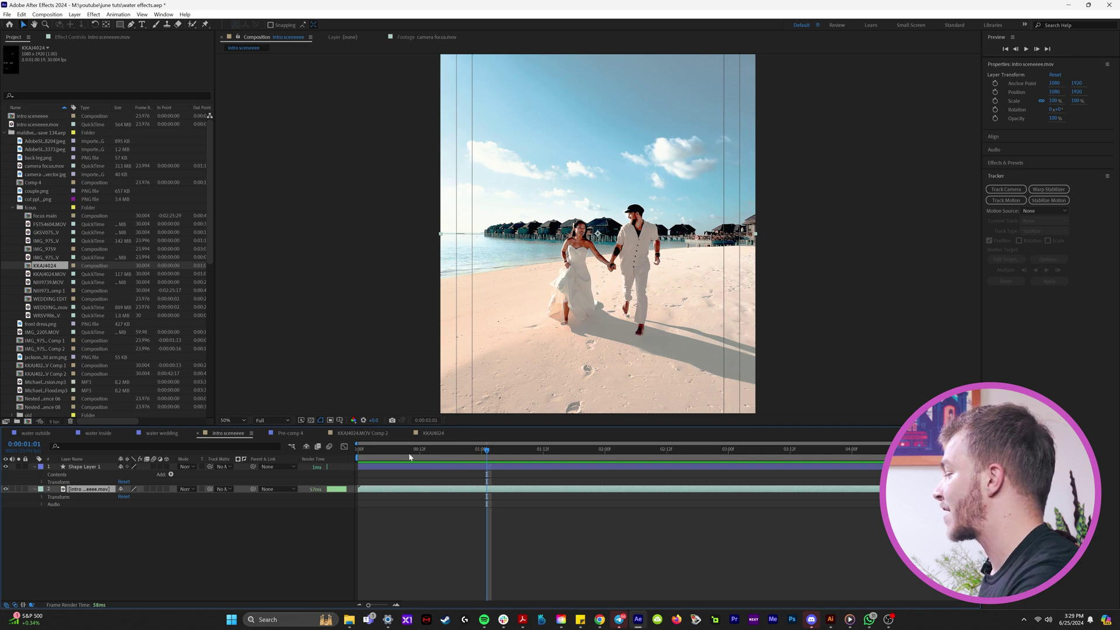
Track a point on the bride's dress forward through the whole wedding clip
{"action": "left_click", "coordinate": [363, 462]}
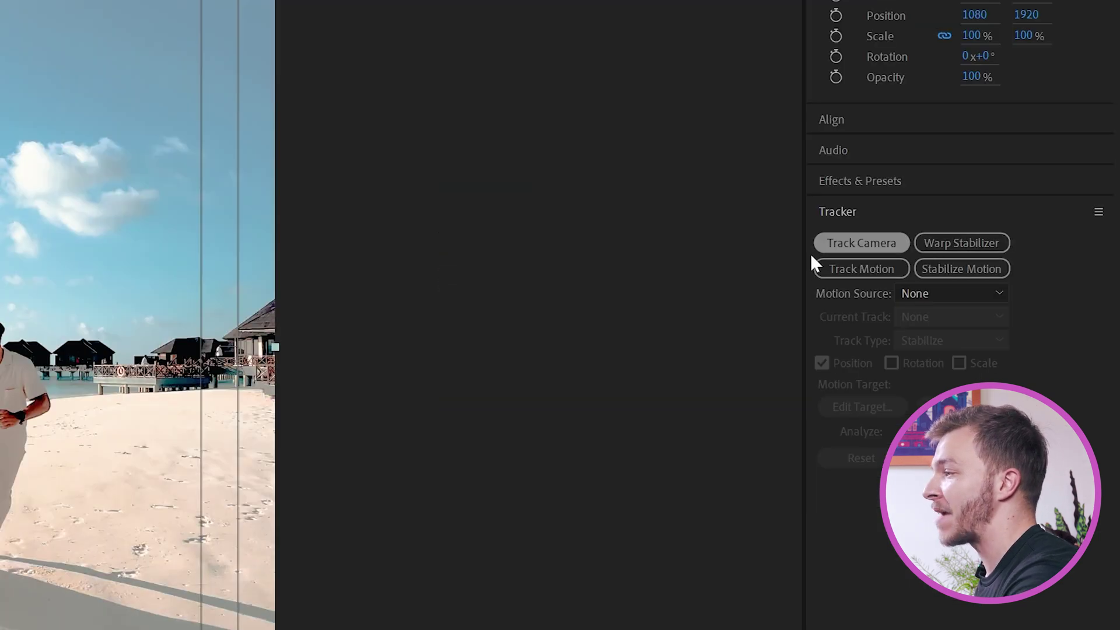
{"action": "left_click", "coordinate": [866, 274]}
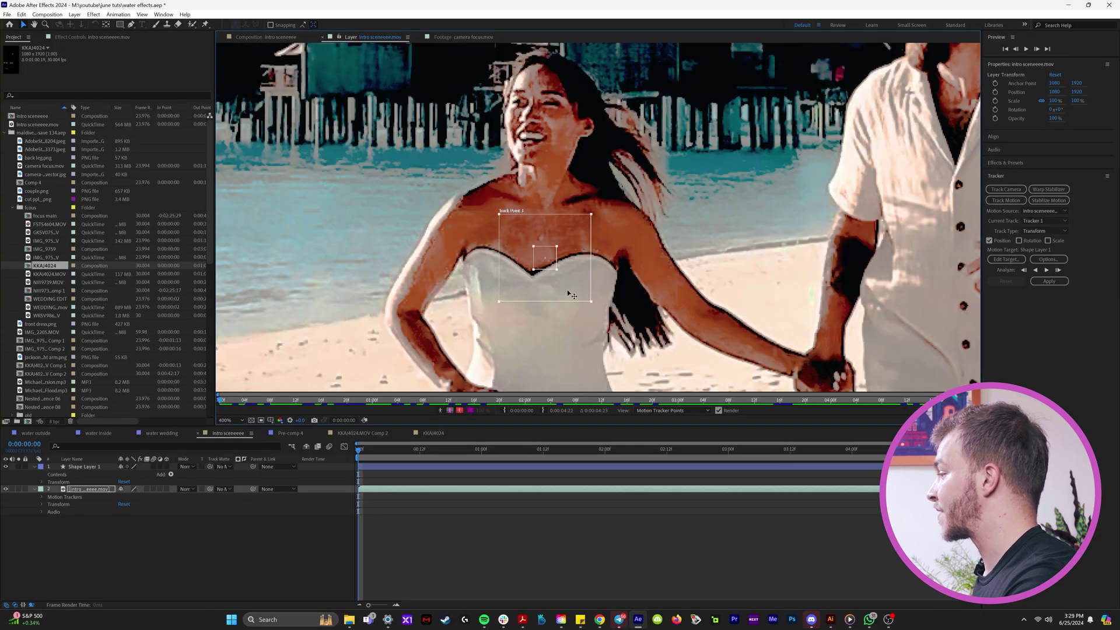
{"action": "left_click", "coordinate": [1046, 270]}
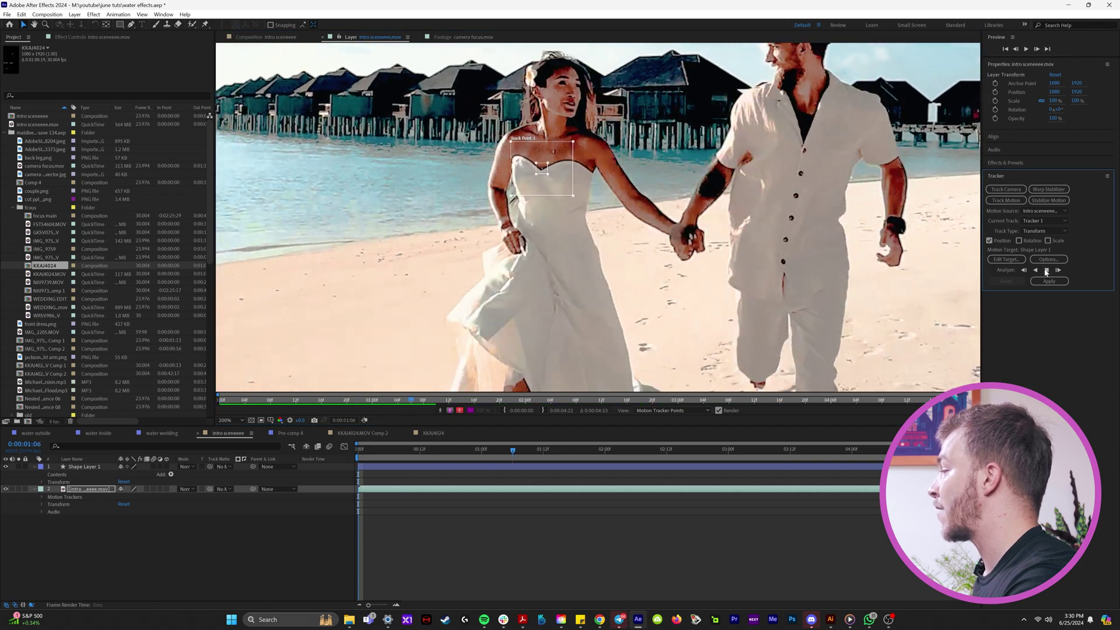
{"action": "key", "text": "Home"}
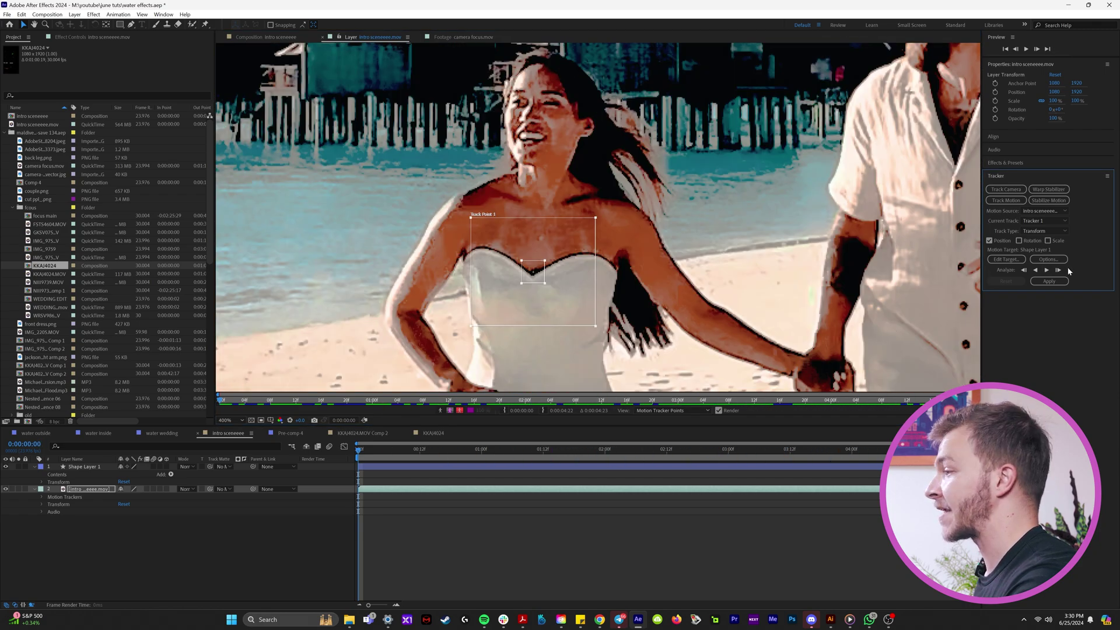
{"action": "left_click", "coordinate": [1046, 270]}
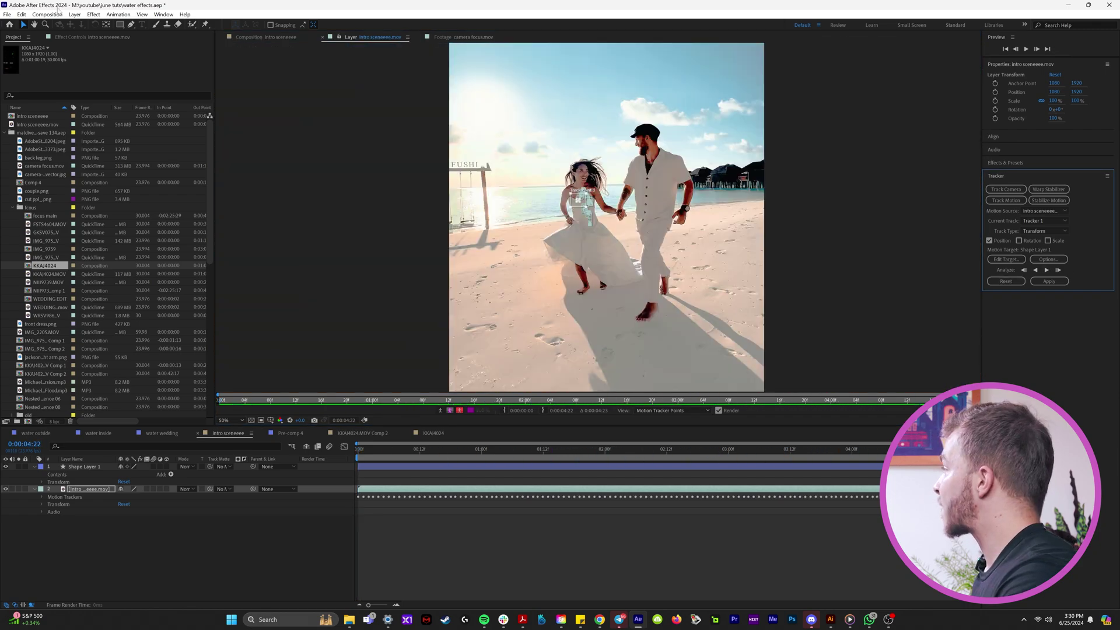
Create Null 13, apply the dress track data to it, and scrub to check
{"action": "left_click", "coordinate": [75, 15]}
{"action": "mouse_move", "coordinate": [88, 25]}
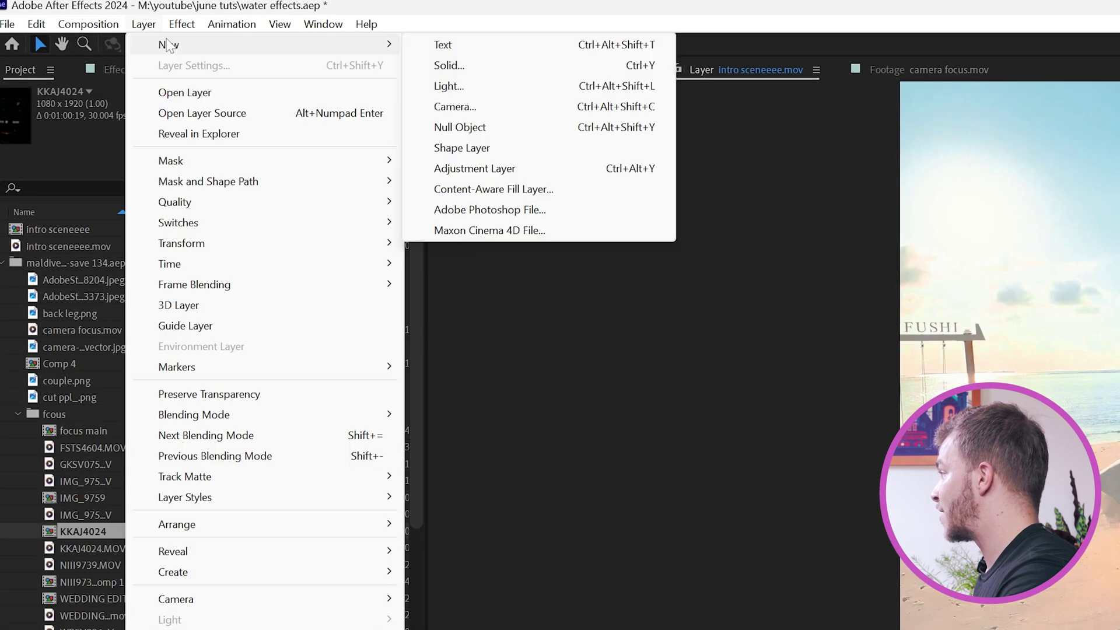
{"action": "left_click", "coordinate": [511, 129]}
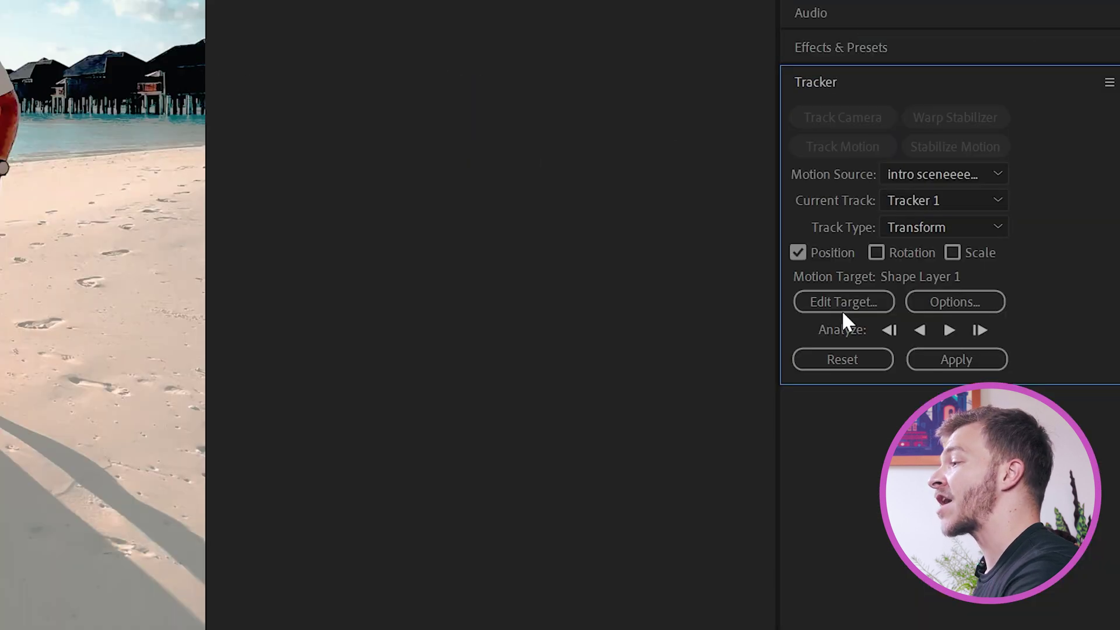
{"action": "left_click", "coordinate": [842, 305]}
{"action": "left_click", "coordinate": [465, 201]}
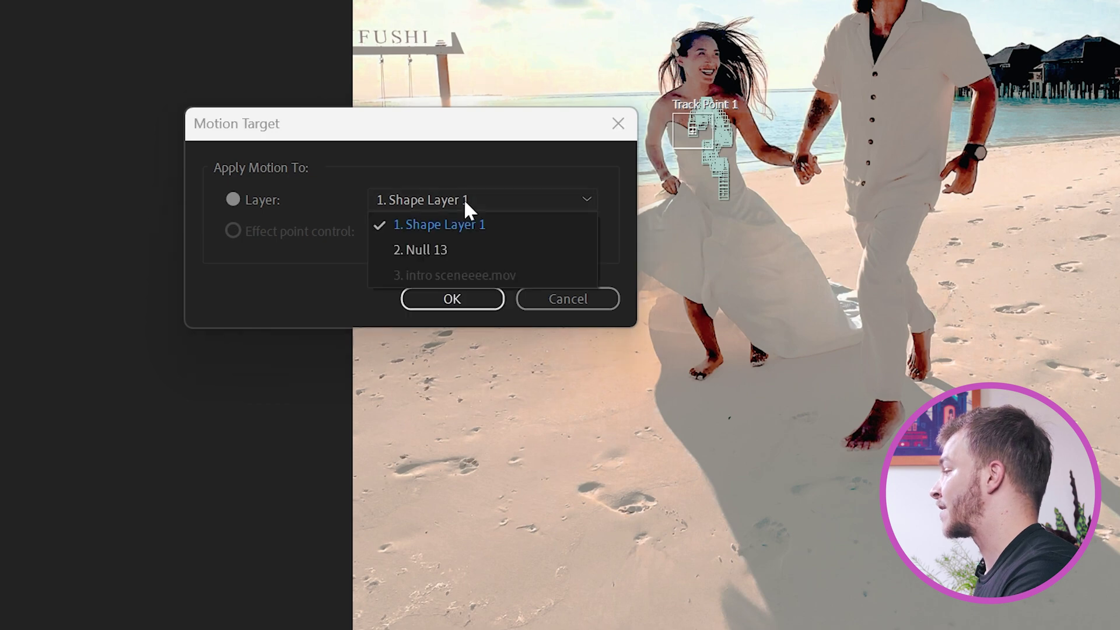
{"action": "left_click", "coordinate": [474, 252]}
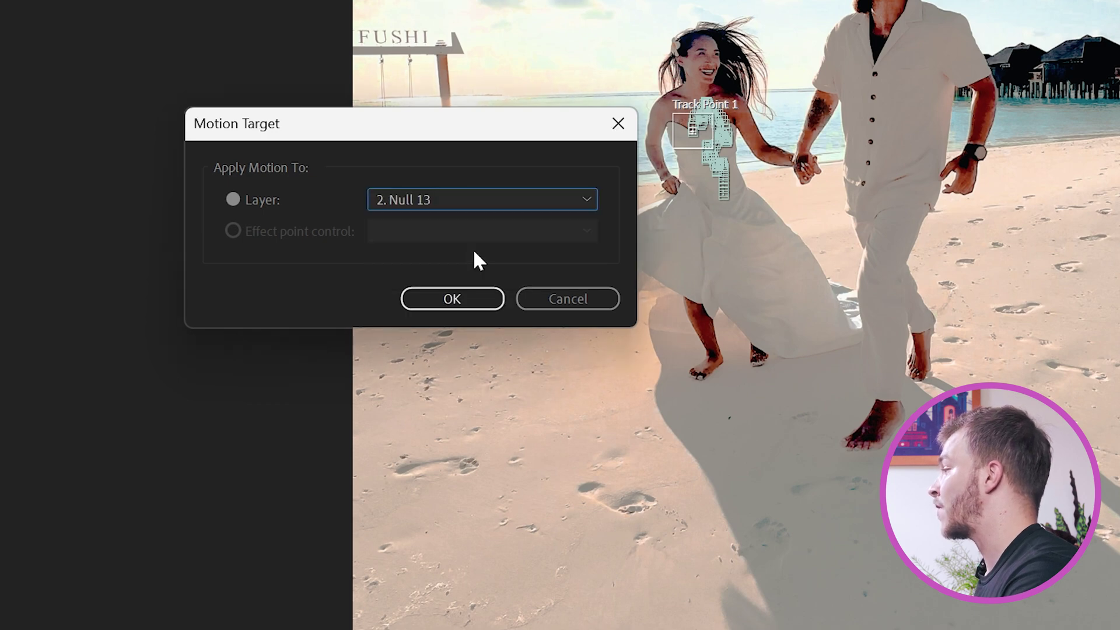
{"action": "left_click", "coordinate": [452, 297]}
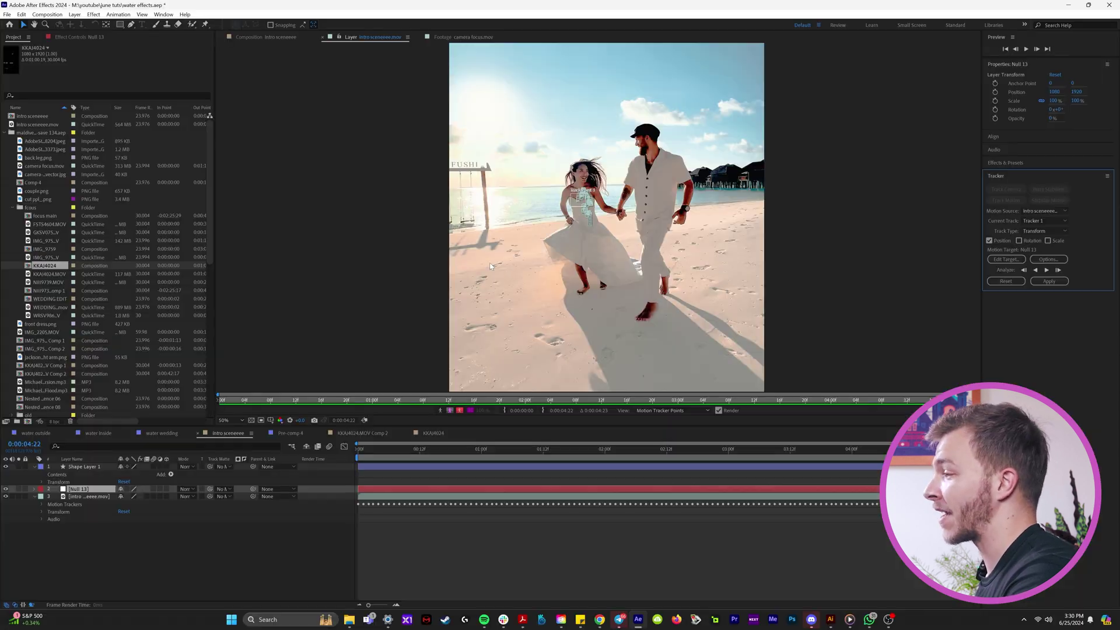
{"action": "left_click", "coordinate": [1049, 282]}
{"action": "left_click", "coordinate": [433, 320]}
{"action": "left_click_drag", "start_coordinate": [359, 448], "coordinate": [332, 458]}
Start a new motion track on the footage and track the groom's shirt button forward
{"action": "key", "text": "space"}
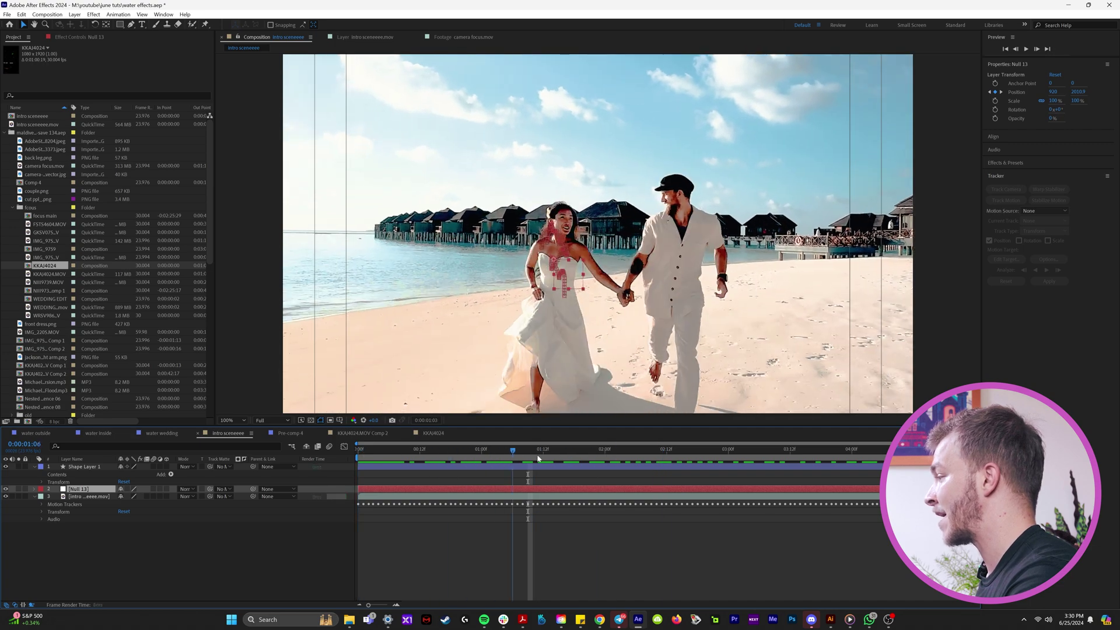
{"action": "left_click", "coordinate": [373, 496]}
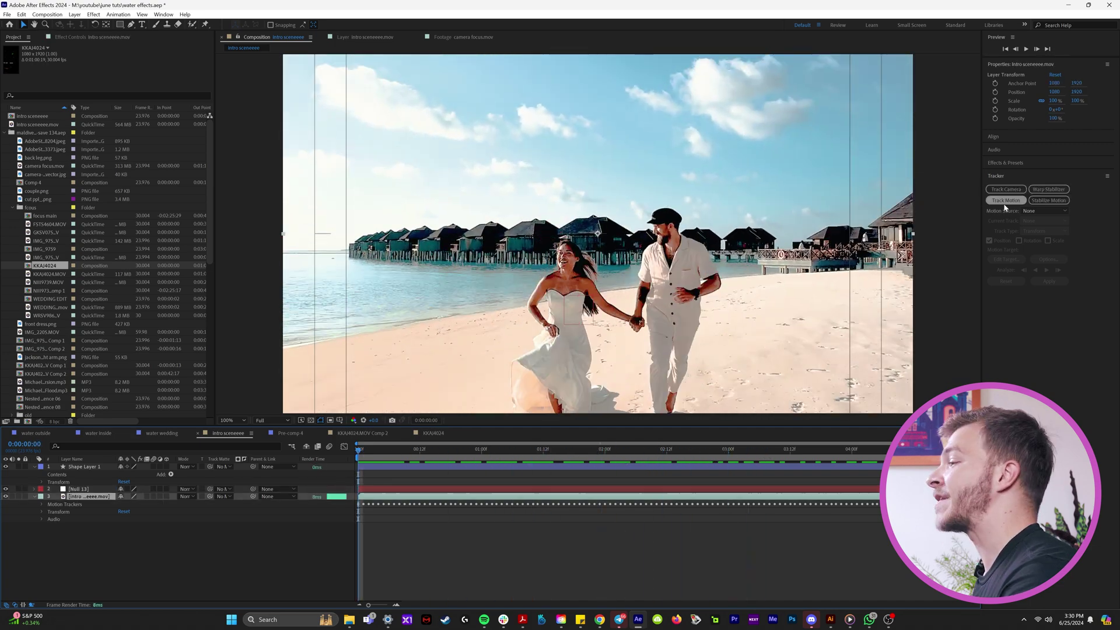
{"action": "left_click", "coordinate": [1005, 200]}
{"action": "scroll", "coordinate": [606, 176], "scroll_direction": "up", "scroll_amount": 5}
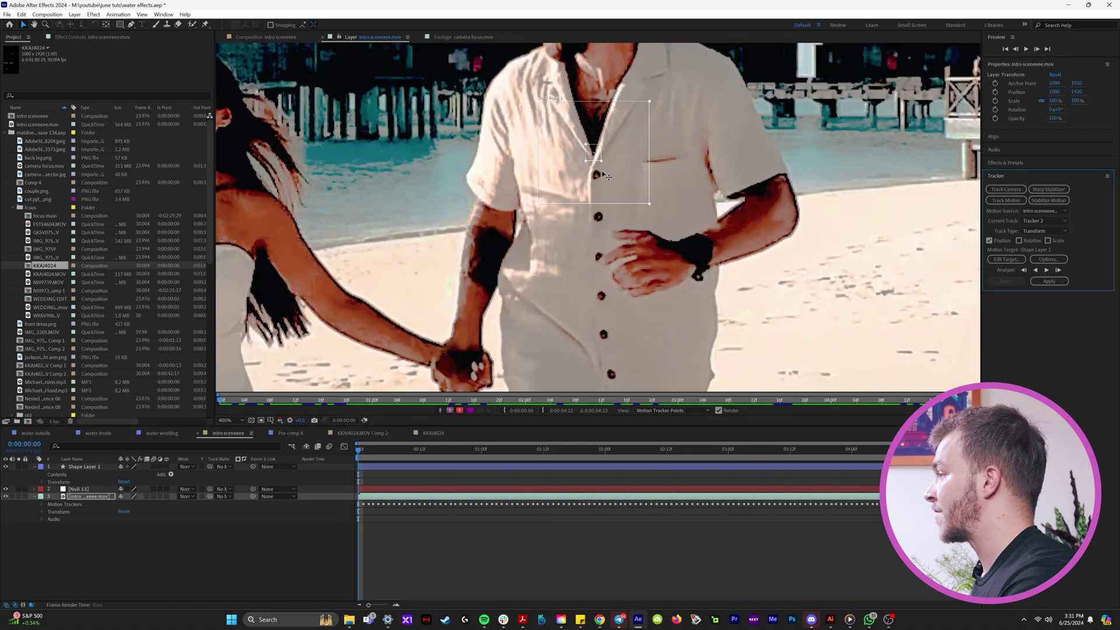
{"action": "left_click_drag", "start_coordinate": [650, 206], "coordinate": [645, 197]}
{"action": "left_click", "coordinate": [1047, 270]}
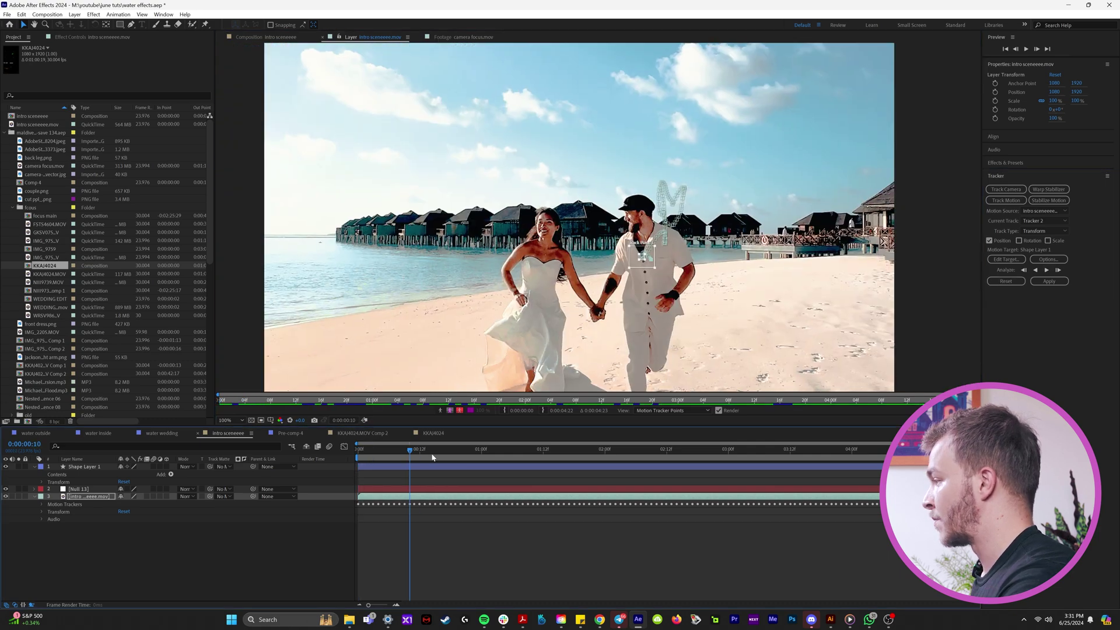
Create a second null object, Null 14, as the target for the shirt track
{"action": "left_click", "coordinate": [74, 14]}
{"action": "mouse_move", "coordinate": [87, 22]}
{"action": "left_click", "coordinate": [266, 66]}
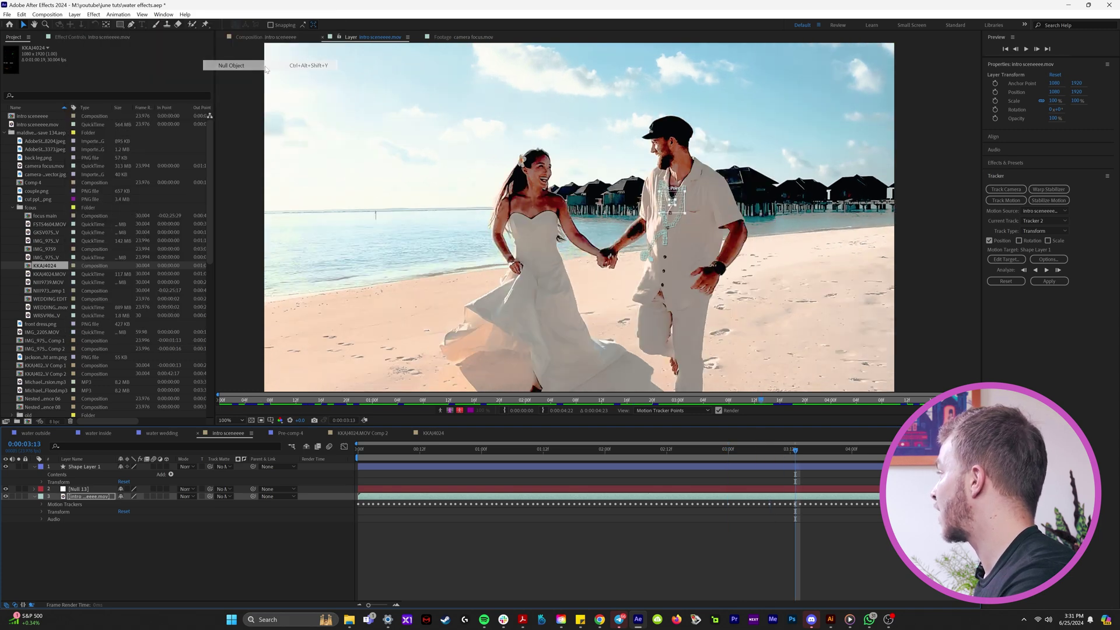
{"action": "left_click", "coordinate": [1005, 259]}
{"action": "left_click", "coordinate": [489, 257]}
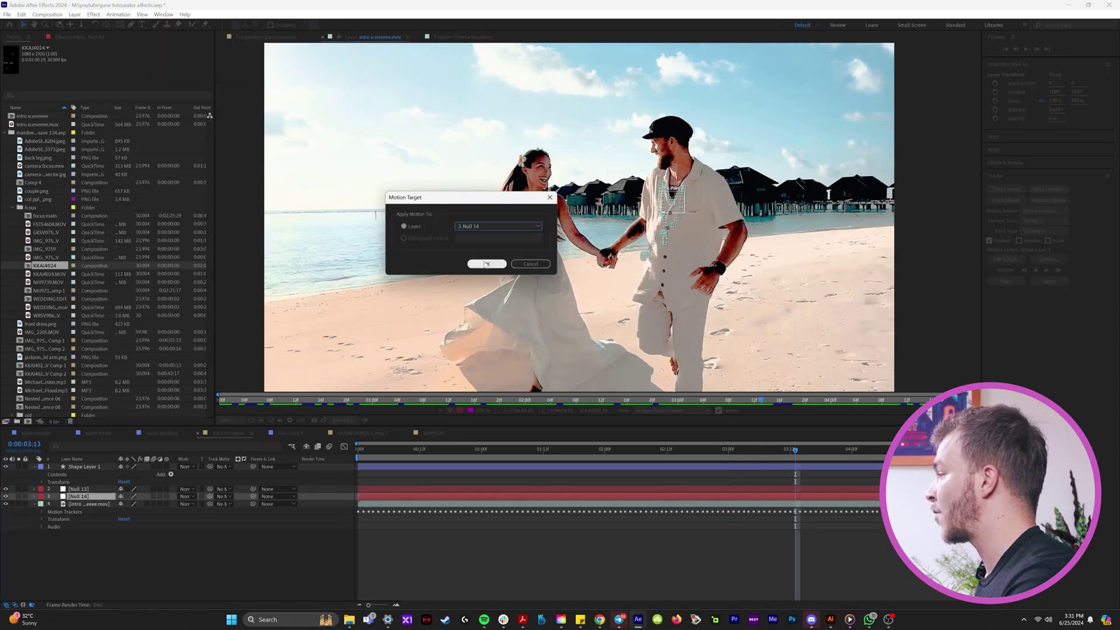
{"action": "left_click", "coordinate": [495, 264]}
Rename Null 14 to 'dude' and Null 13 to 'lady'
{"action": "right_click", "coordinate": [83, 495]}
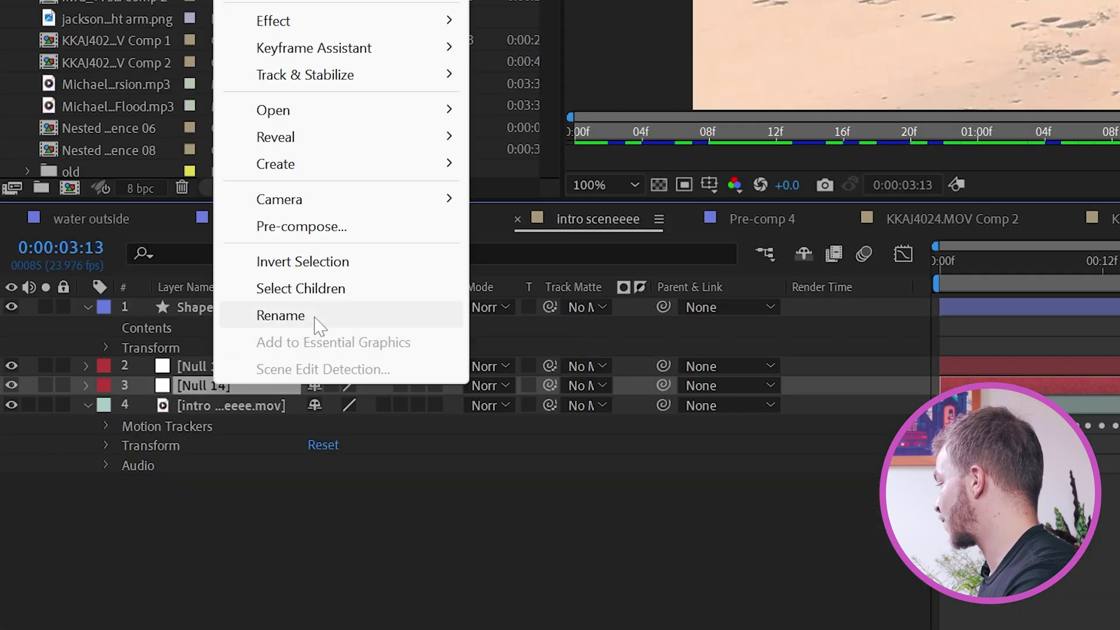
{"action": "left_click", "coordinate": [313, 315]}
{"action": "type", "text": "dude"}
{"action": "right_click", "coordinate": [236, 365]}
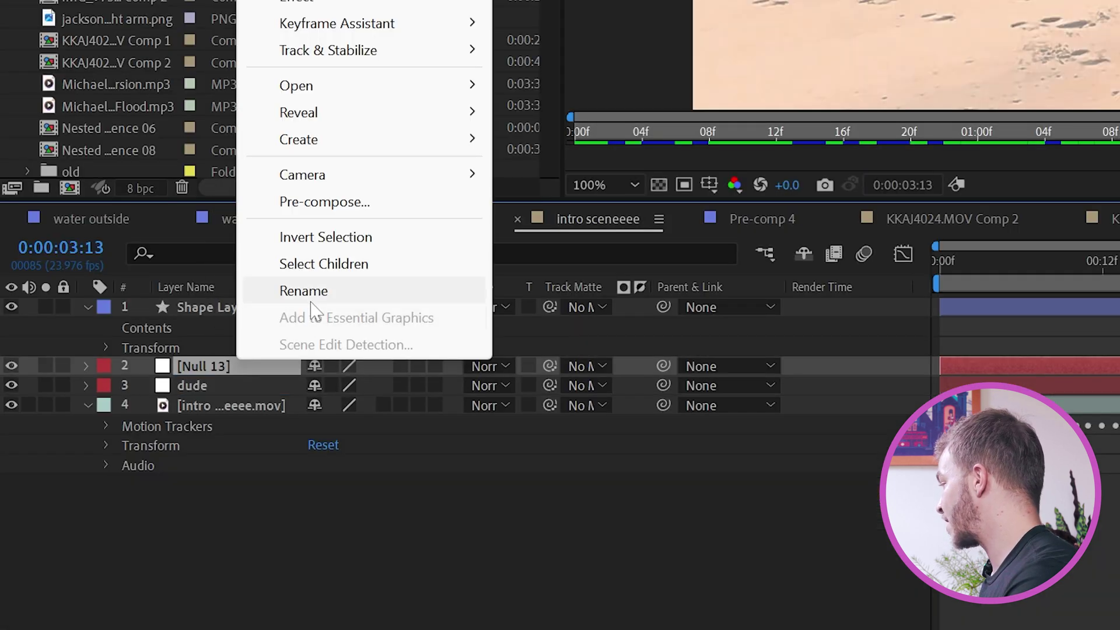
{"action": "left_click", "coordinate": [314, 290]}
{"action": "type", "text": "lady"}
{"action": "left_click", "coordinate": [299, 495]}
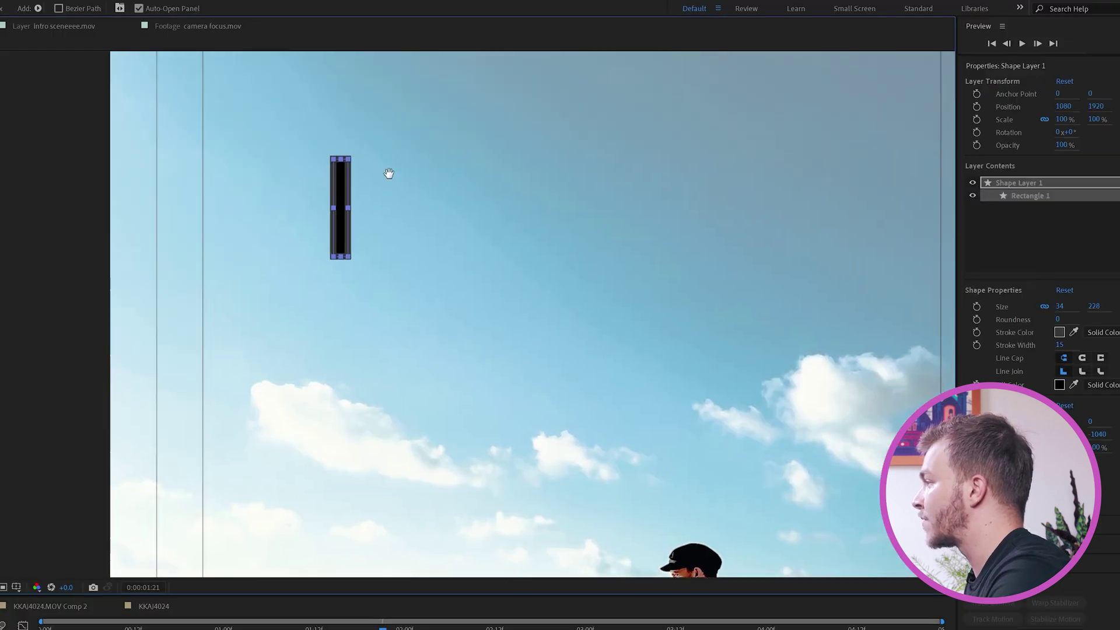
Pre-compose the black L-shaped corner bracket shape with Ctrl+Shift+C
{"action": "left_click_drag", "start_coordinate": [389, 173], "coordinate": [410, 191]}
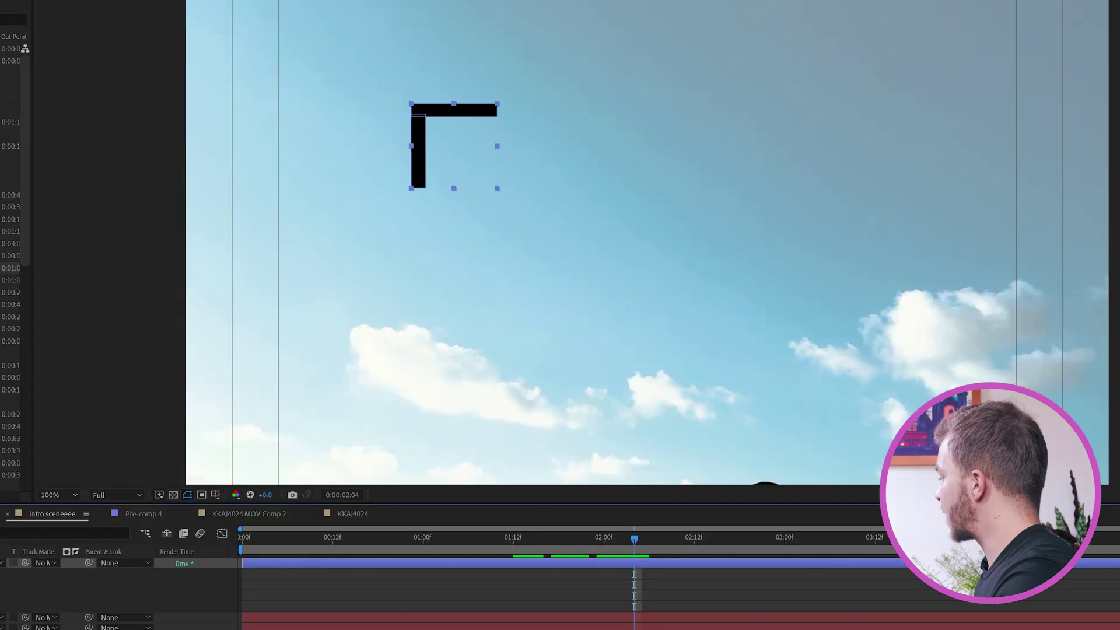
{"action": "key", "text": "ctrl+shift+c"}
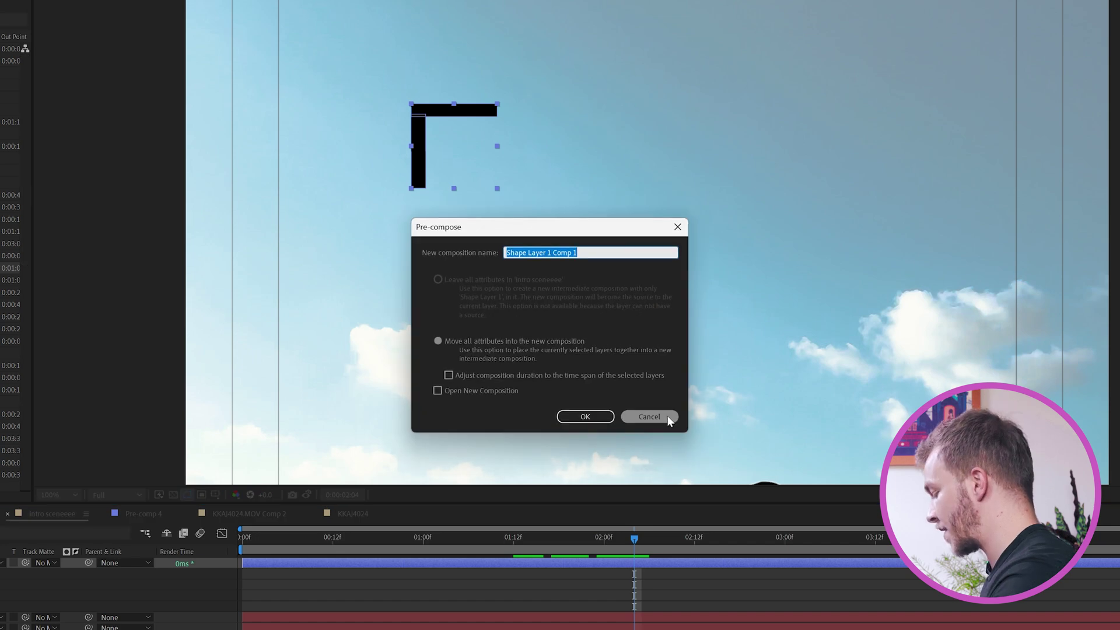
Confirm the bracket 1 precomp, add a gray #838282 Stroke layer style, and scale it down
{"action": "key", "text": "Return"}
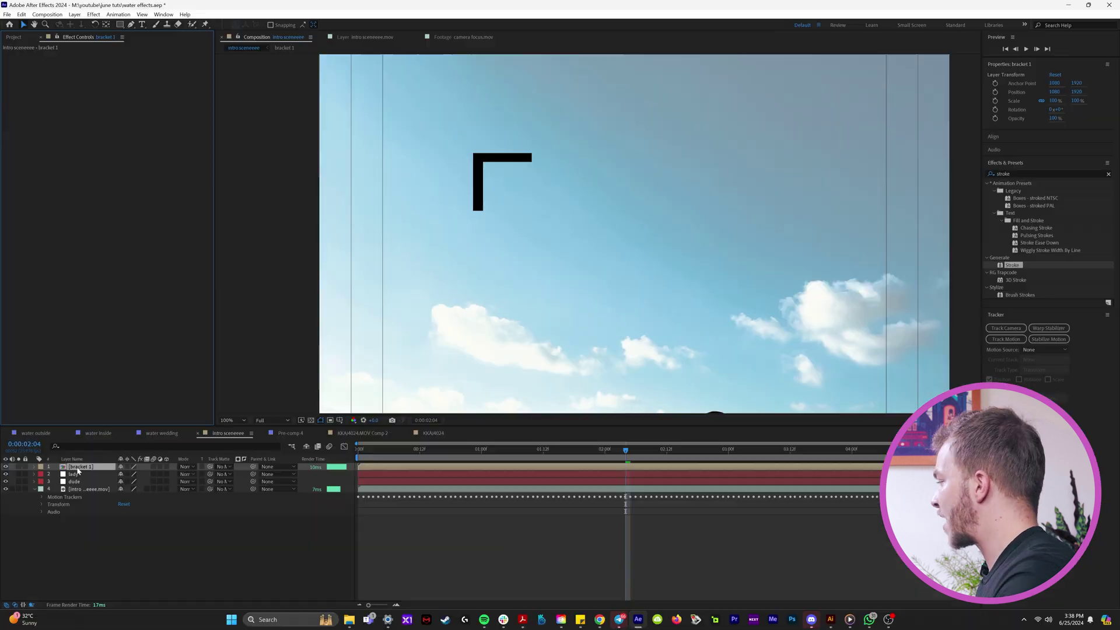
{"action": "right_click", "coordinate": [77, 467]}
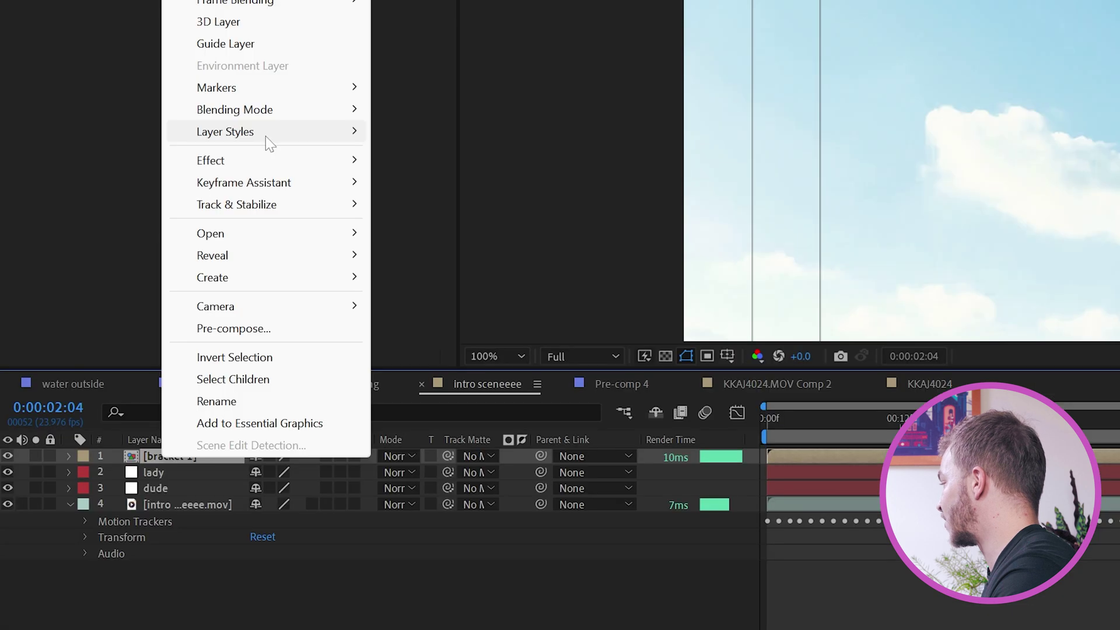
{"action": "mouse_move", "coordinate": [125, 316]}
{"action": "left_click", "coordinate": [199, 432]}
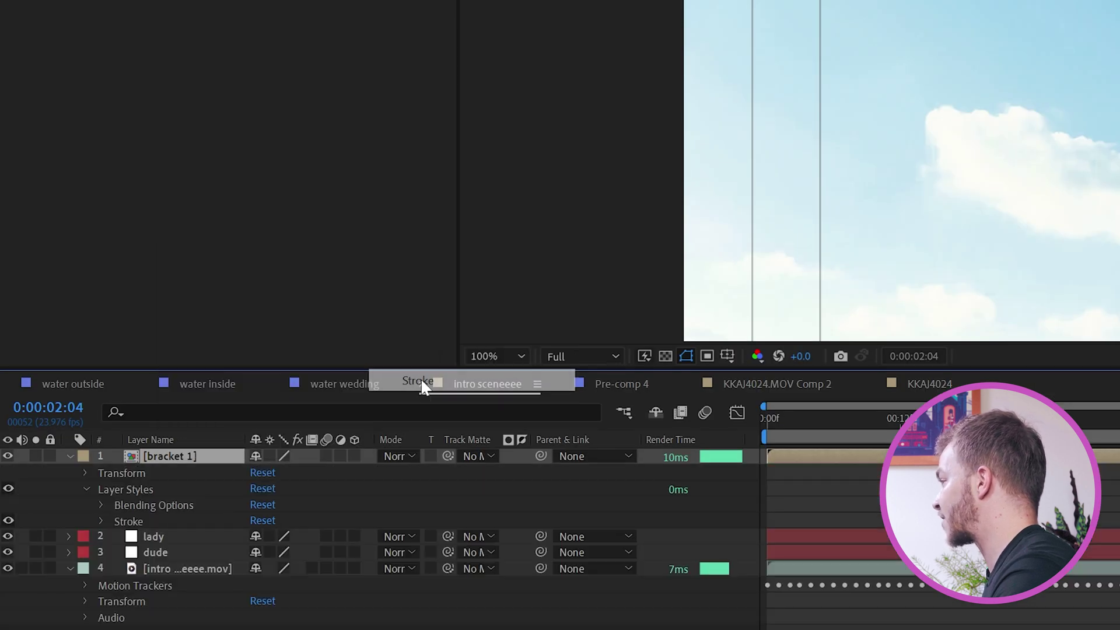
{"action": "left_click", "coordinate": [101, 521]}
{"action": "left_click", "coordinate": [257, 552]}
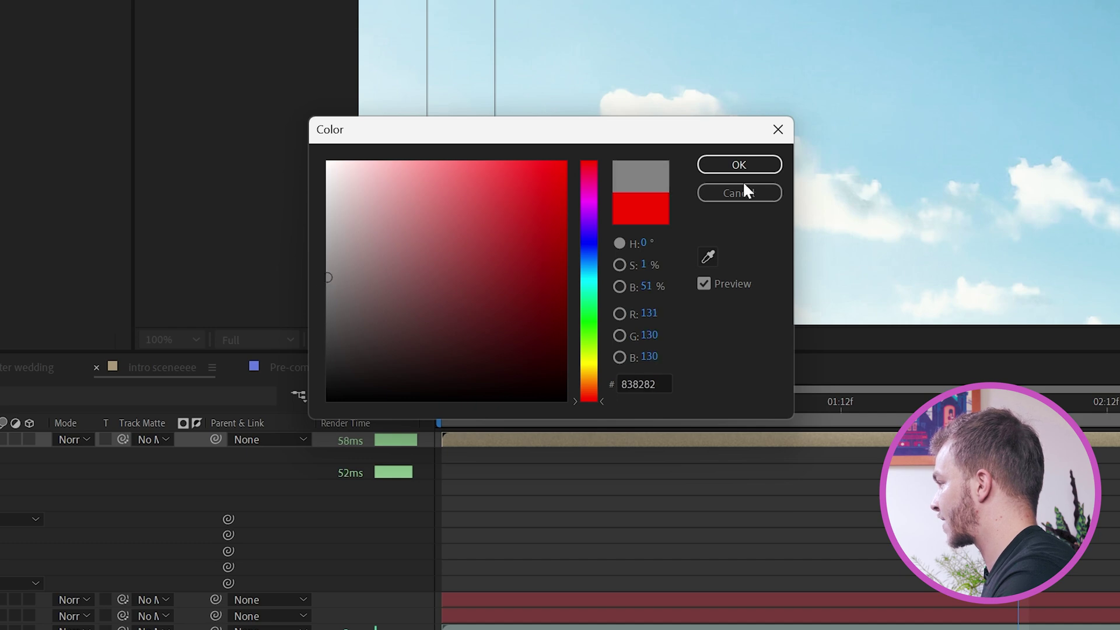
{"action": "left_click", "coordinate": [738, 166]}
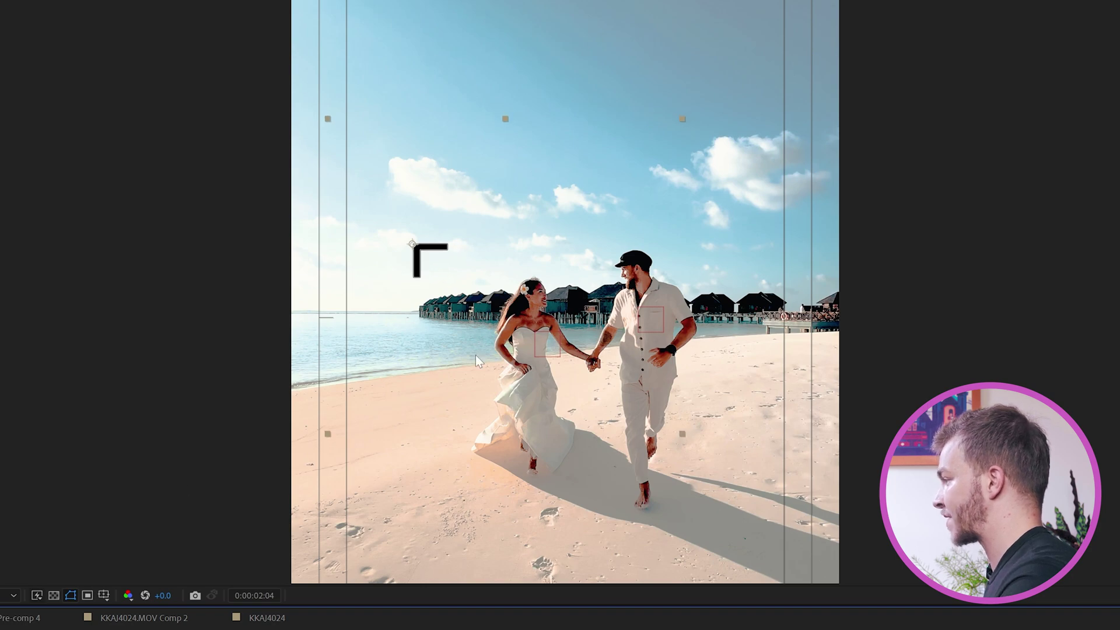
{"action": "scroll", "coordinate": [461, 337], "scroll_direction": "up", "scroll_amount": 2}
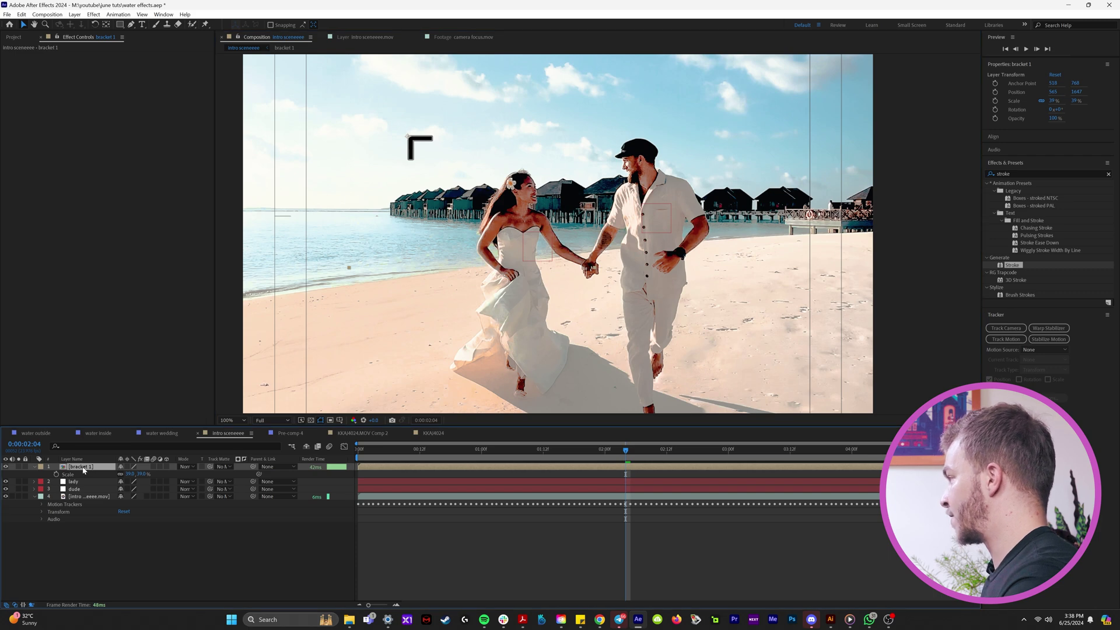
Duplicate bracket 1 and apply the Flop effect to mirror it
{"action": "key", "text": "ctrl+d"}
{"action": "key", "text": "p"}
{"action": "key", "text": "ctrl+5"}
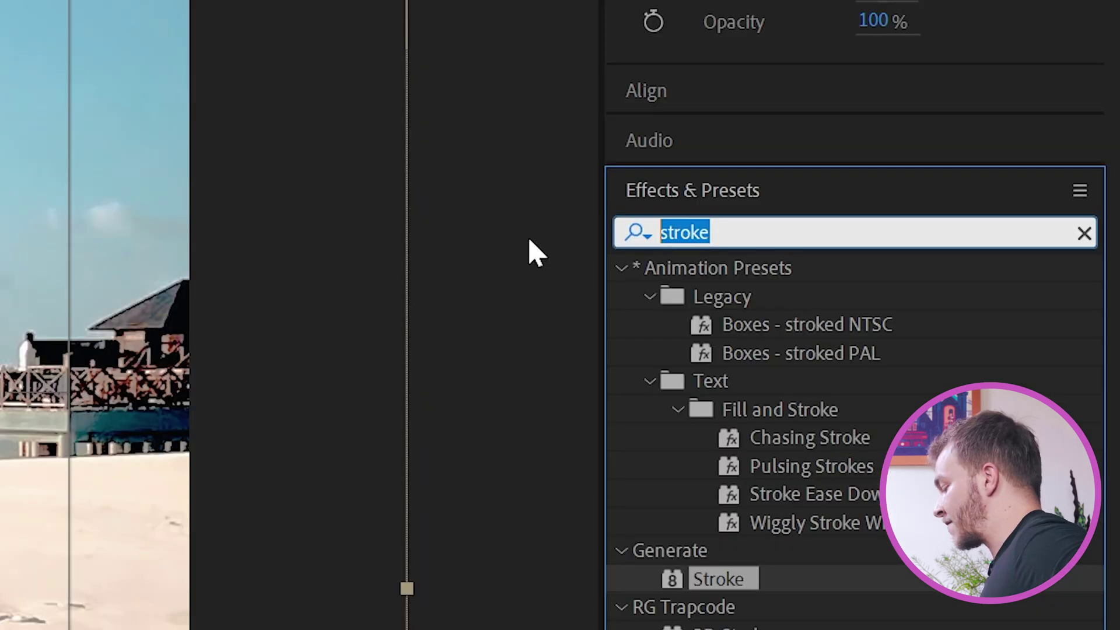
{"action": "type", "text": "flop"}
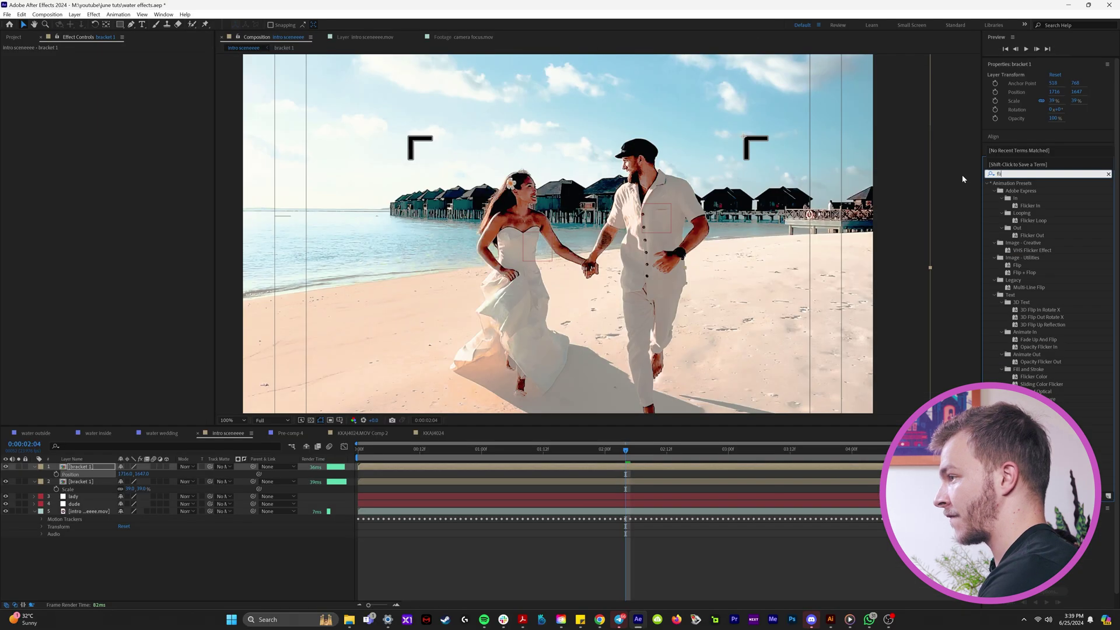
{"action": "key", "text": "Return"}
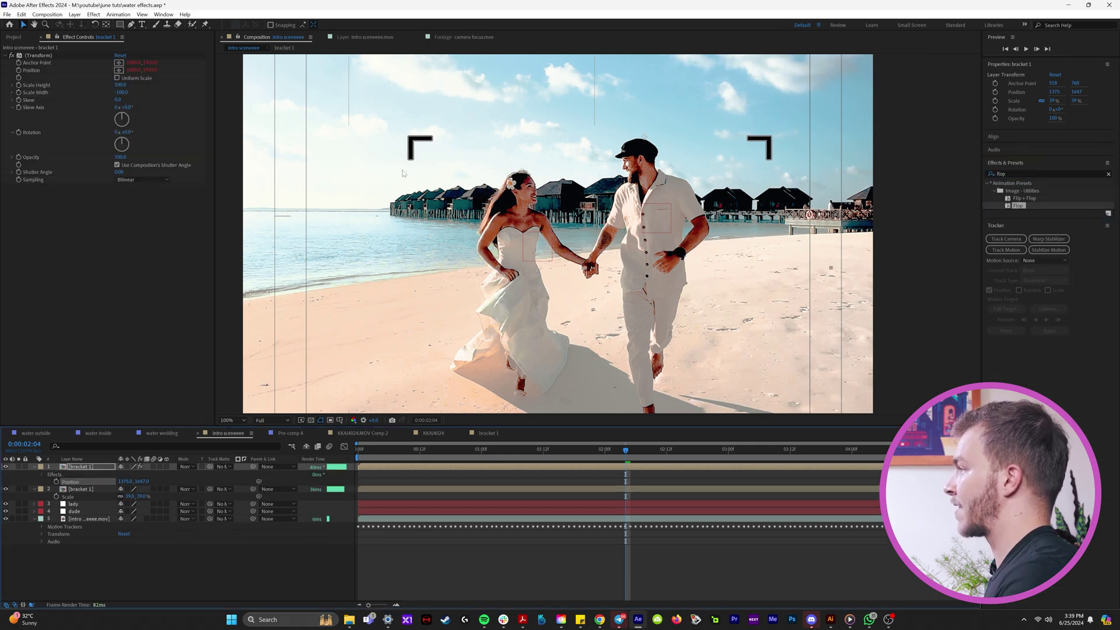
Duplicate both top brackets, move the copies to the lower corners, and rotate the bottom-left one -90°
{"action": "left_click", "coordinate": [80, 489], "text": "ctrl"}
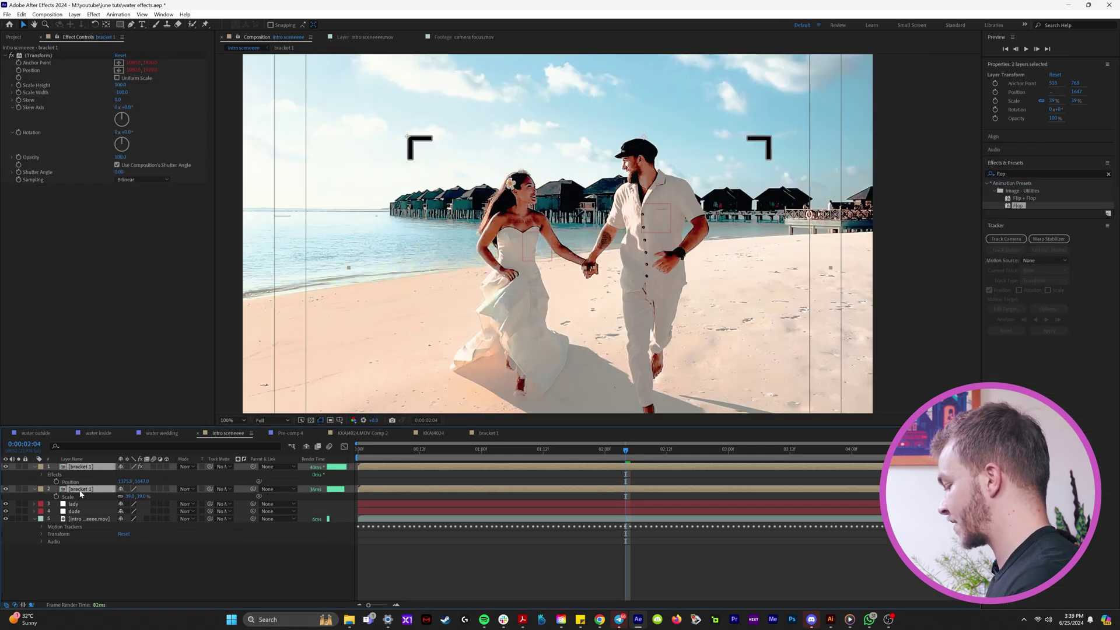
{"action": "key", "text": "ctrl+d"}
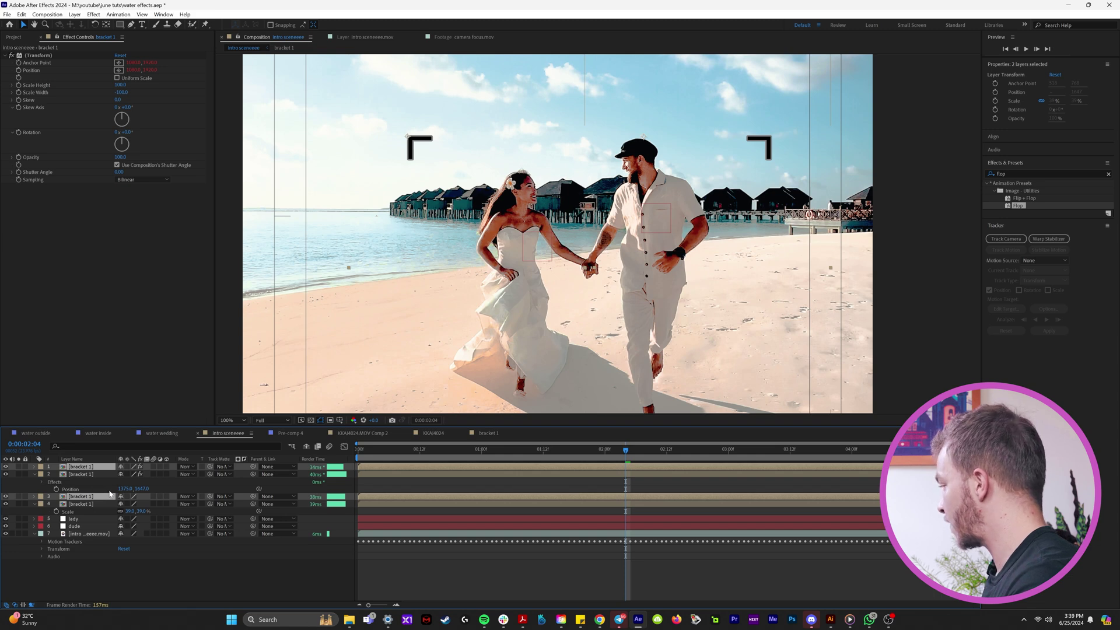
{"action": "key", "text": "p"}
{"action": "left_click_drag", "start_coordinate": [141, 474], "coordinate": [394, 487]}
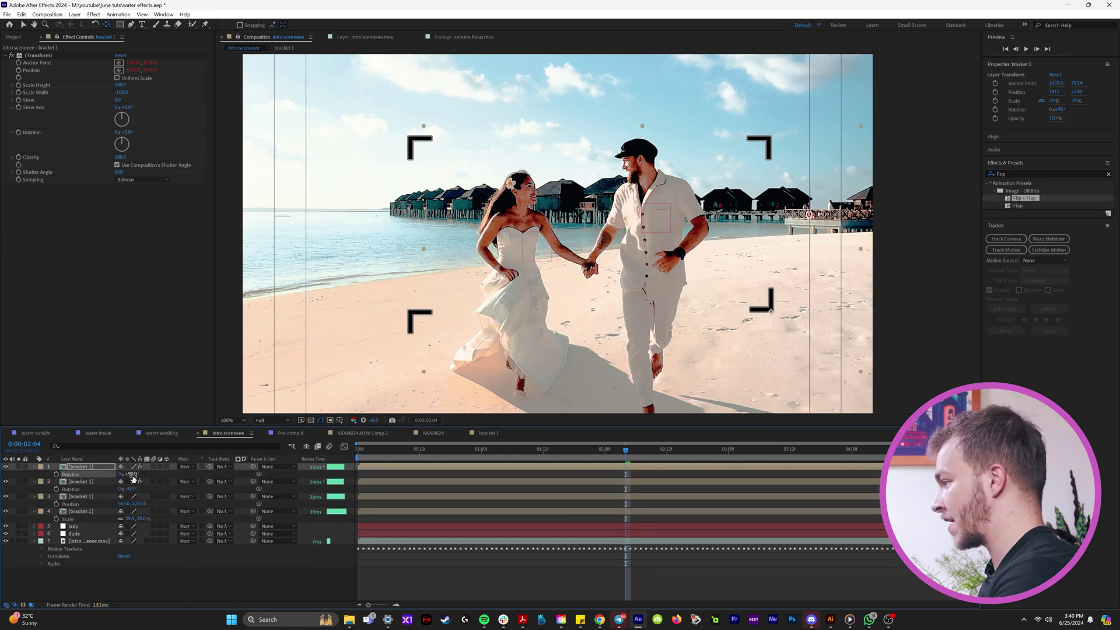
{"action": "left_click", "coordinate": [132, 503]}
{"action": "left_click_drag", "start_coordinate": [130, 506], "coordinate": [140, 505]}
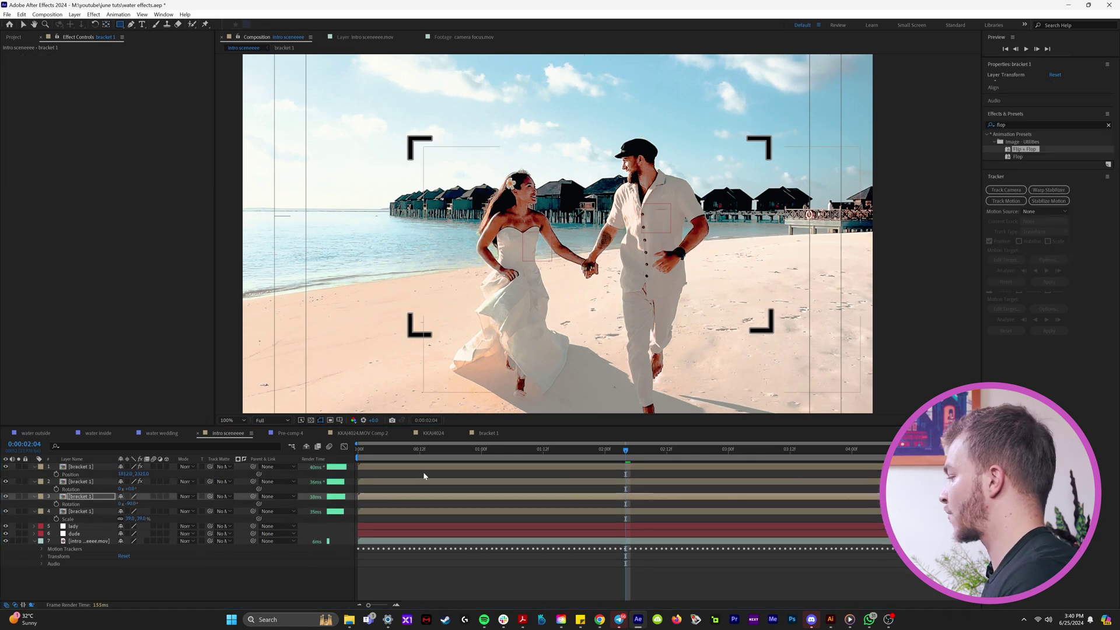
Draw a temporary black rectangle between the corner brackets, then delete it
{"action": "key", "text": "q"}
{"action": "left_click_drag", "start_coordinate": [410, 139], "coordinate": [771, 333]}
{"action": "left_click_drag", "start_coordinate": [72, 467], "coordinate": [87, 557]}
{"action": "key", "text": "v"}
{"action": "left_click", "coordinate": [420, 336]}
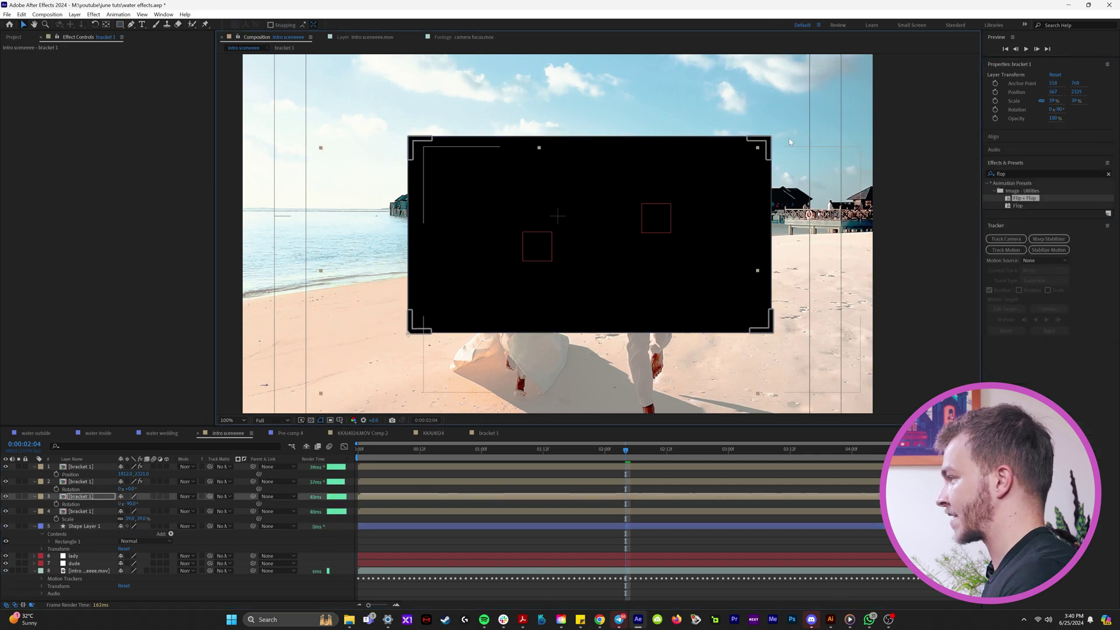
{"action": "left_click", "coordinate": [85, 526]}
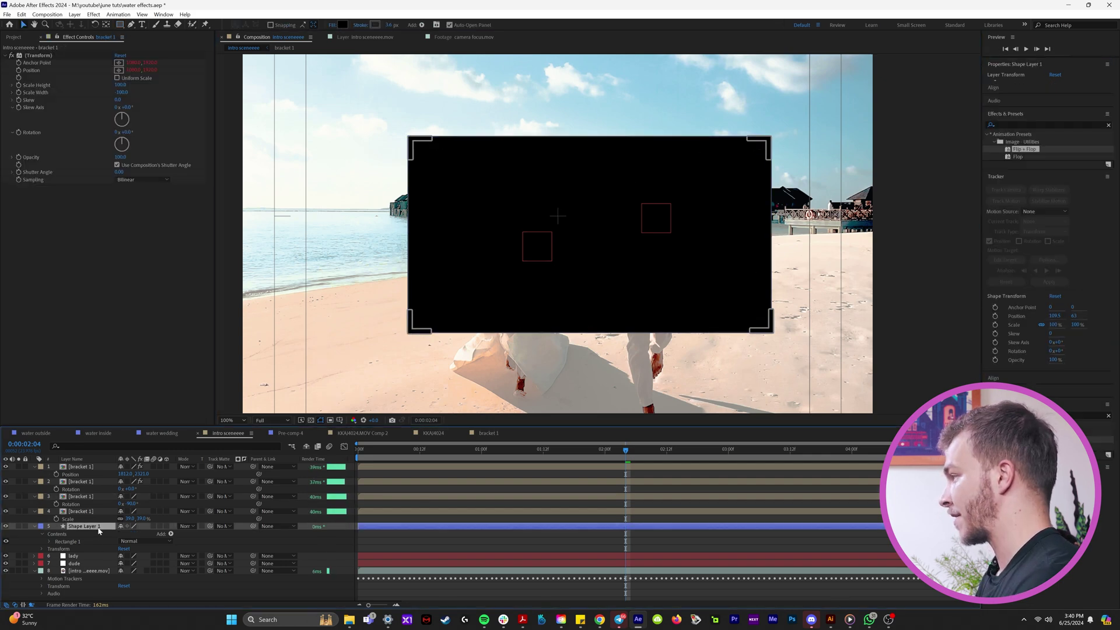
{"action": "key", "text": "Delete"}
Select all four bracket layers and bring up their context menu
{"action": "left_click", "coordinate": [88, 466]}
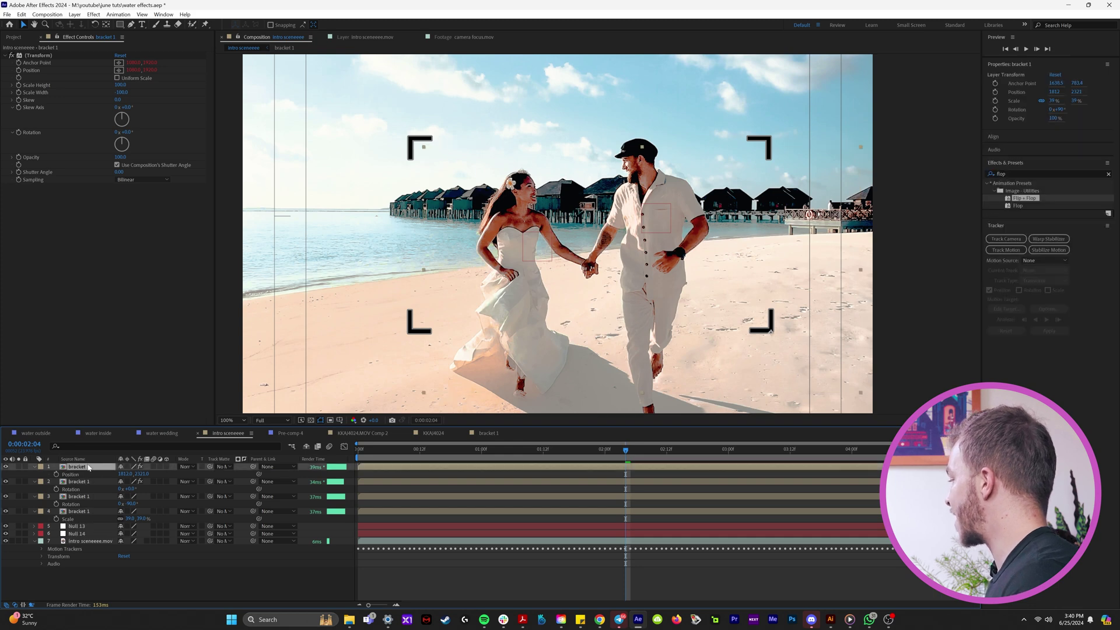
{"action": "left_click", "coordinate": [87, 510], "text": "shift"}
{"action": "right_click", "coordinate": [87, 512]}
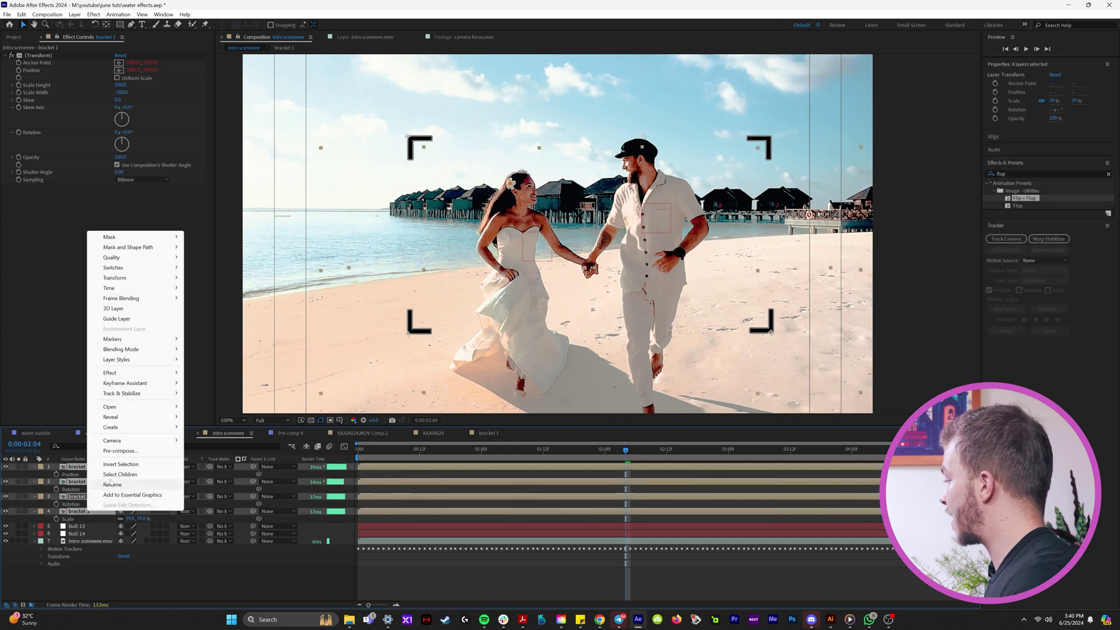
Pre-compose the four bracket layers into a composition named 'brackets'
{"action": "left_click", "coordinate": [119, 451]}
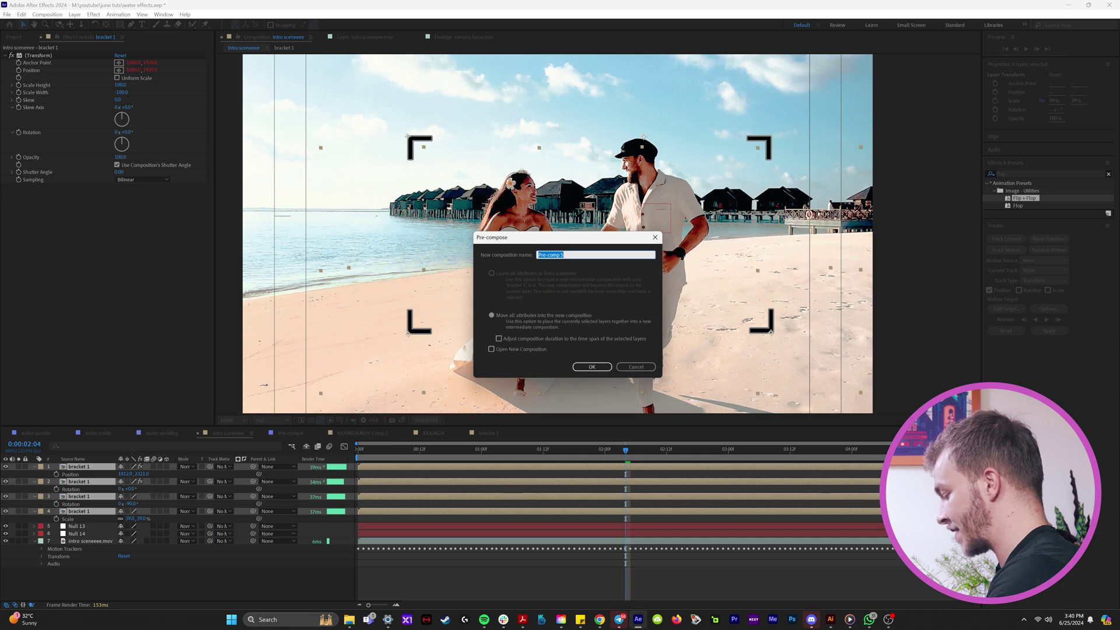
{"action": "type", "text": "brackets"}
{"action": "key", "text": "Return"}
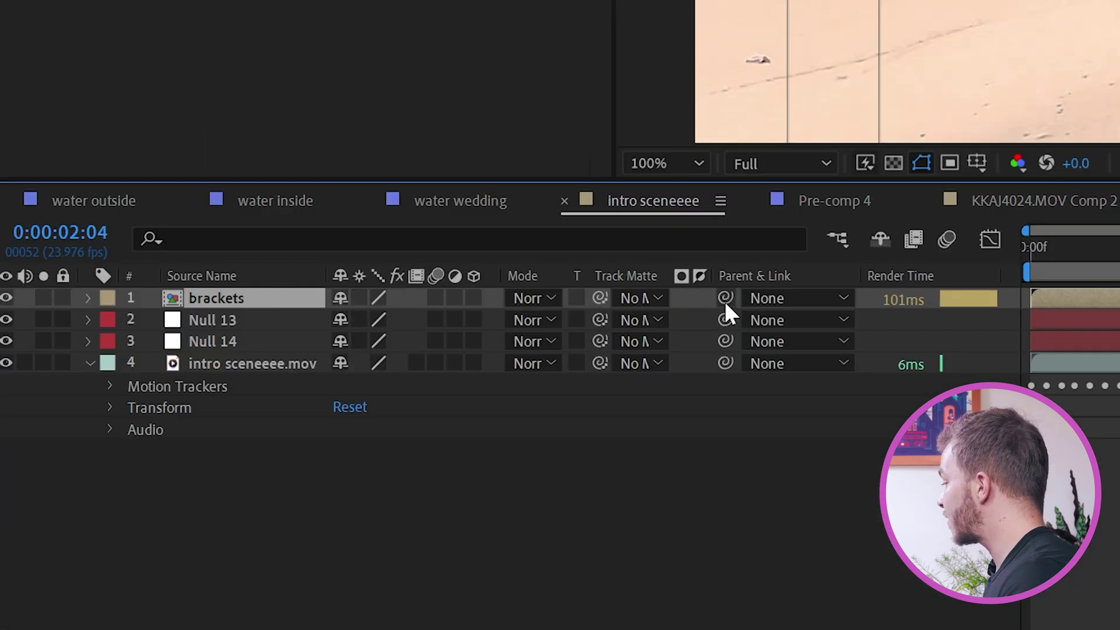
Parent the brackets layer to Null 13, then scrub and preview to check the tracking
{"action": "left_click_drag", "start_coordinate": [725, 299], "coordinate": [879, 315]}
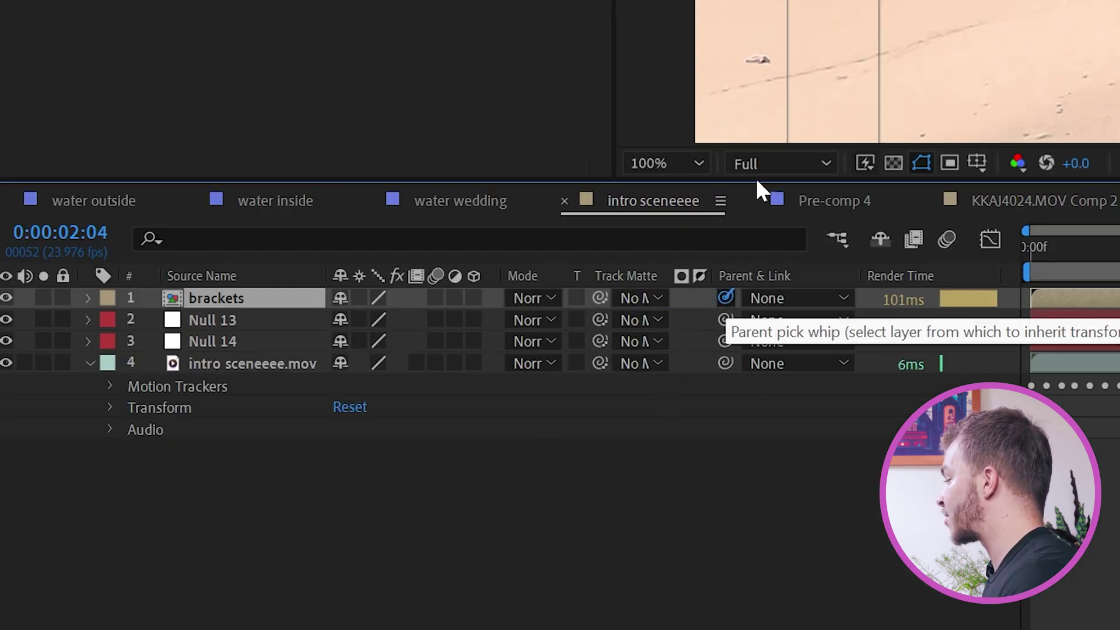
{"action": "left_click_drag", "start_coordinate": [201, 342], "coordinate": [204, 320]}
{"action": "left_click", "coordinate": [1108, 314]}
{"action": "left_click_drag", "start_coordinate": [1108, 313], "coordinate": [668, 481]}
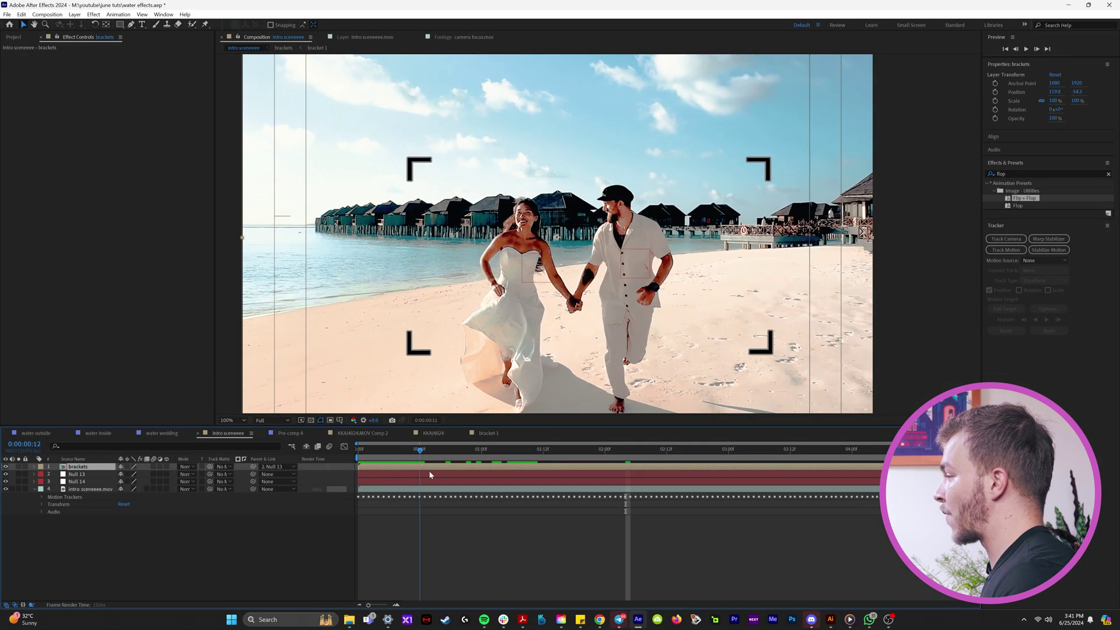
{"action": "key", "text": "space"}
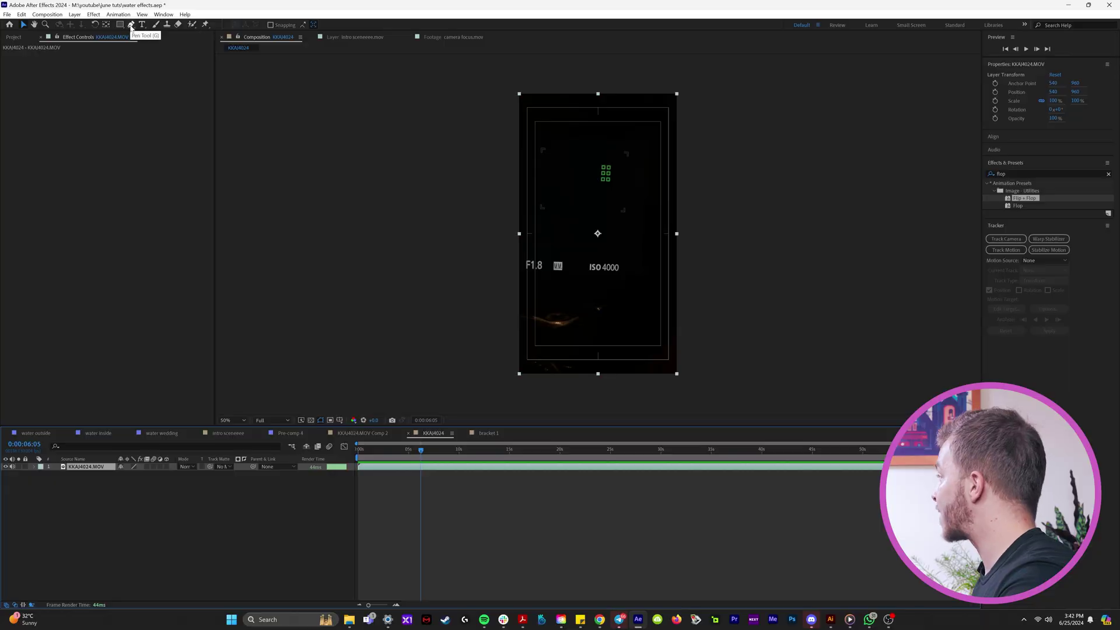
Switch to the Pen tool to draw a mask on the KXAJ4024 clip
{"action": "left_click", "coordinate": [131, 25]}
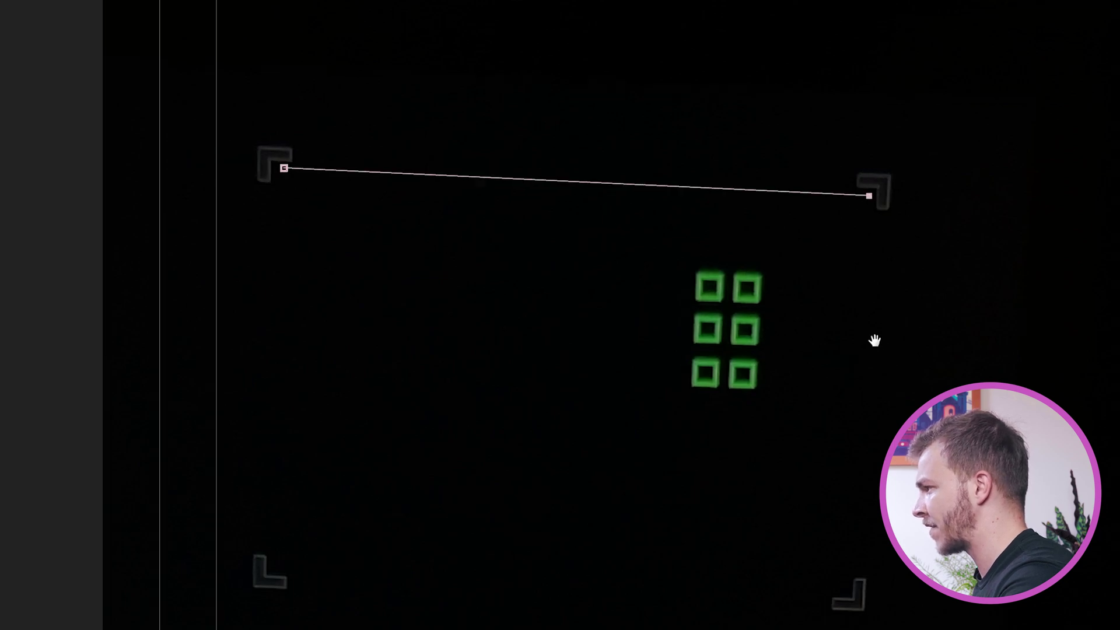
Draw a closed mask around the focus area and move to 0:00:08:03
{"action": "left_click", "coordinate": [849, 598]}
{"action": "left_click", "coordinate": [266, 583]}
{"action": "left_click", "coordinate": [279, 175]}
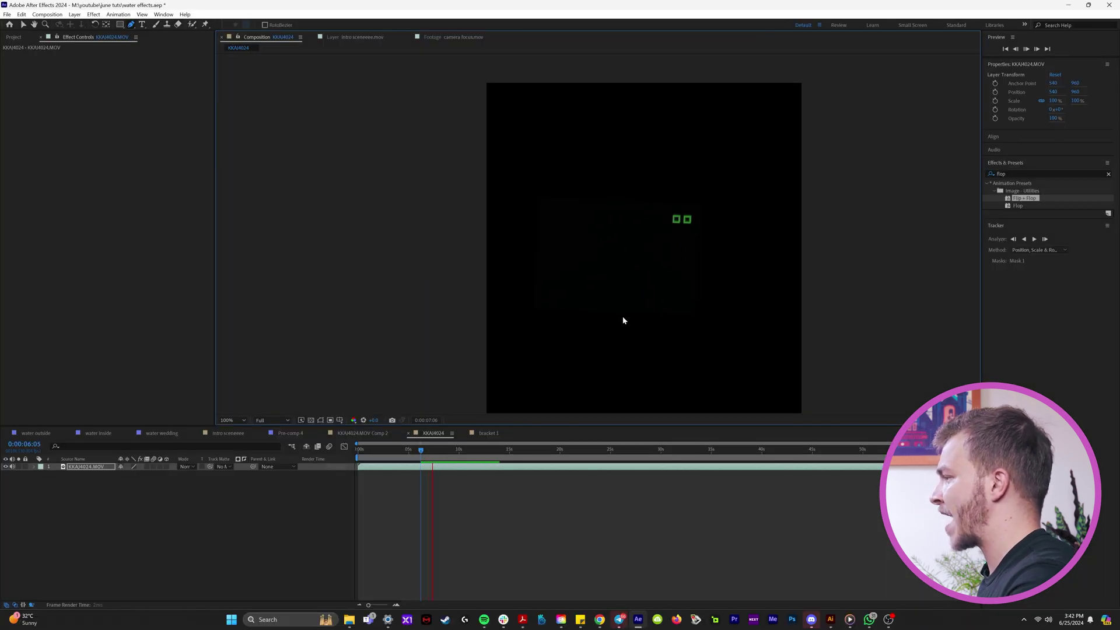
{"action": "left_click", "coordinate": [412, 452]}
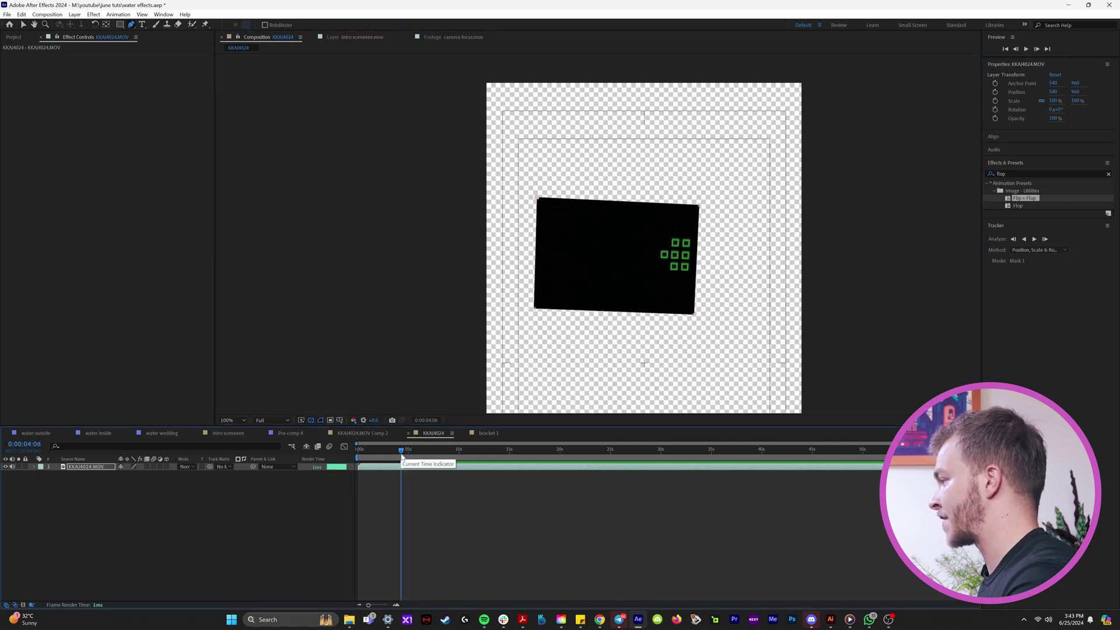
{"action": "key", "text": "space"}
{"action": "left_click", "coordinate": [440, 450]}
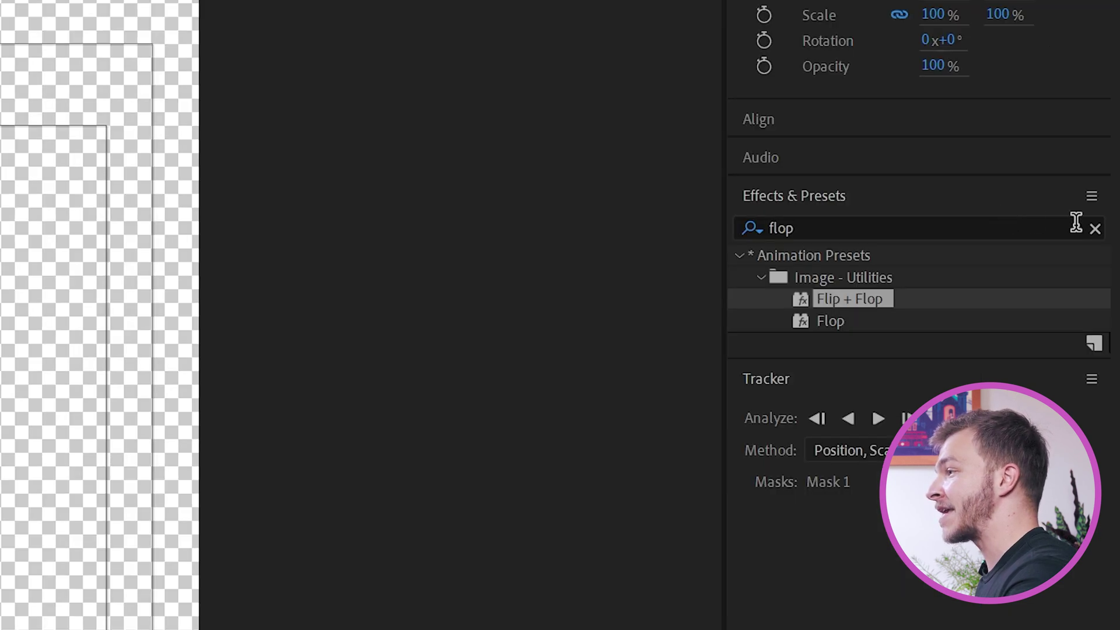
Apply the Extract effect and raise its Black Point to 39
{"action": "left_click", "coordinate": [1108, 174]}
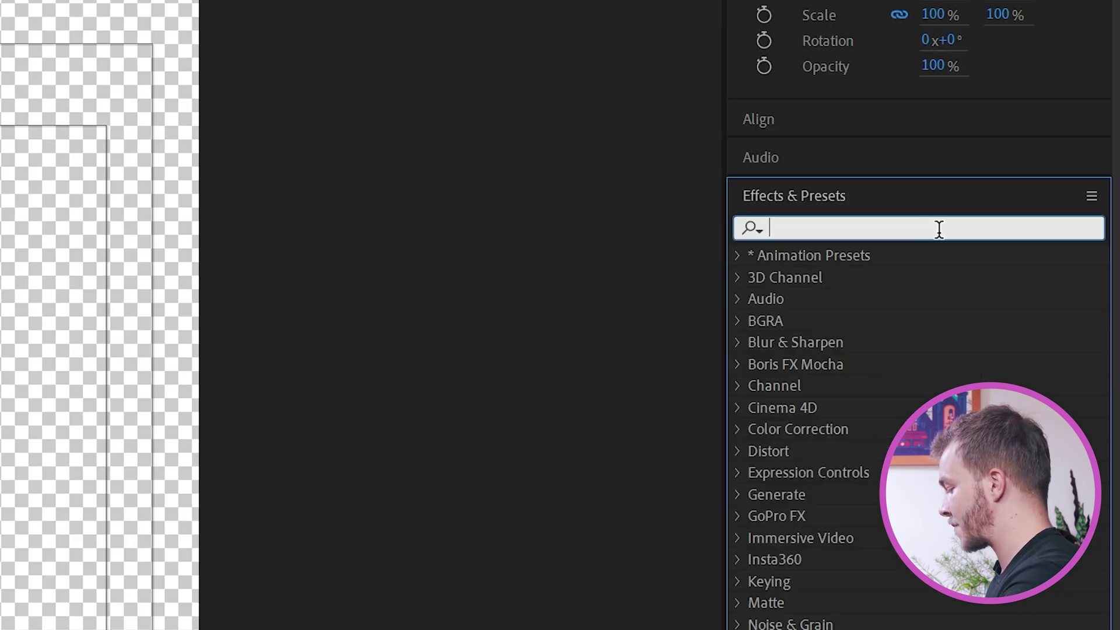
{"action": "type", "text": "extra"}
{"action": "left_click", "coordinate": [800, 341]}
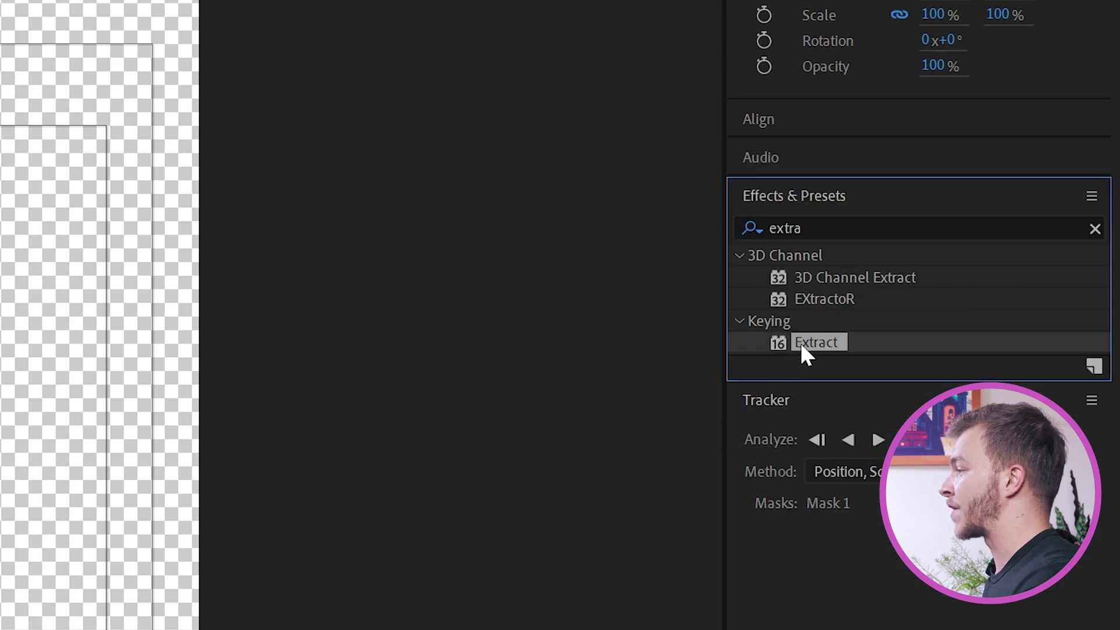
{"action": "double_click", "coordinate": [800, 341]}
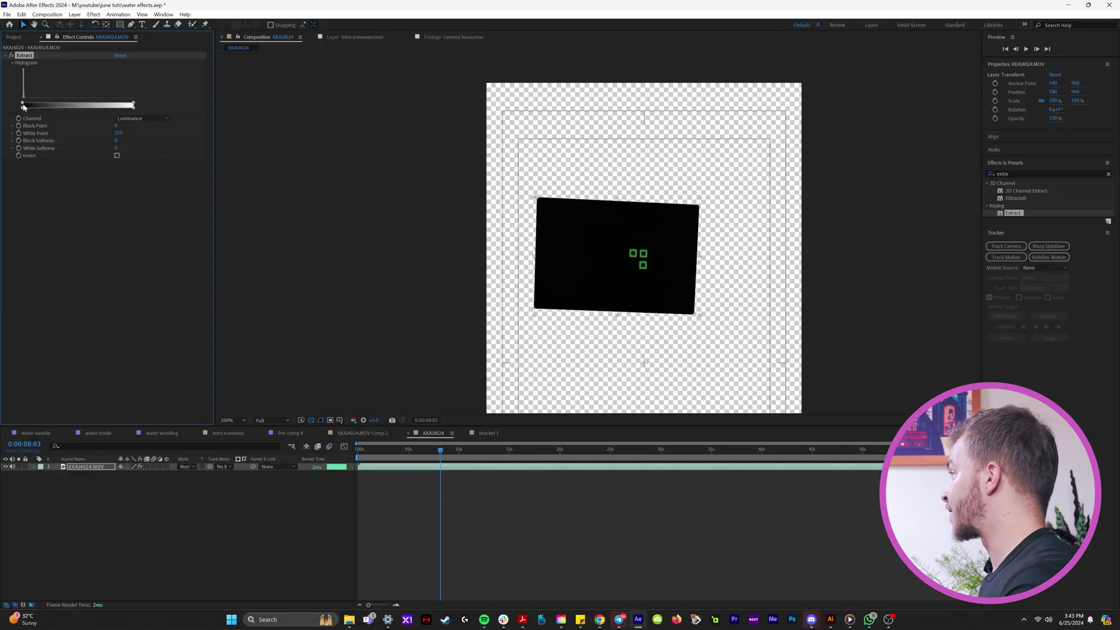
{"action": "left_click_drag", "start_coordinate": [24, 107], "coordinate": [25, 107]}
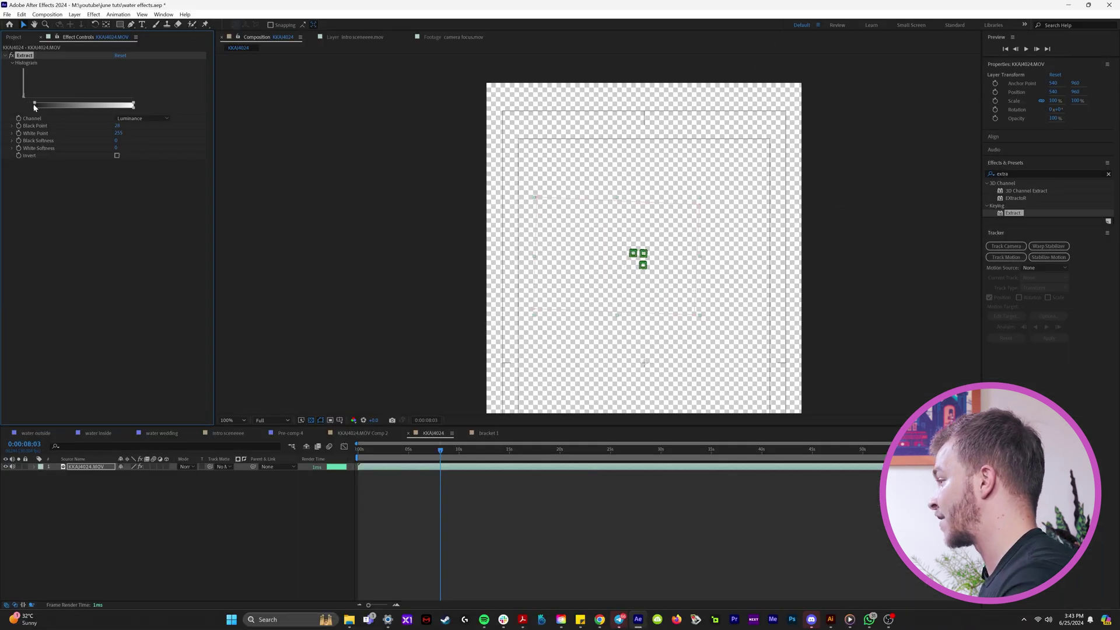
{"action": "left_click_drag", "start_coordinate": [27, 109], "coordinate": [49, 109]}
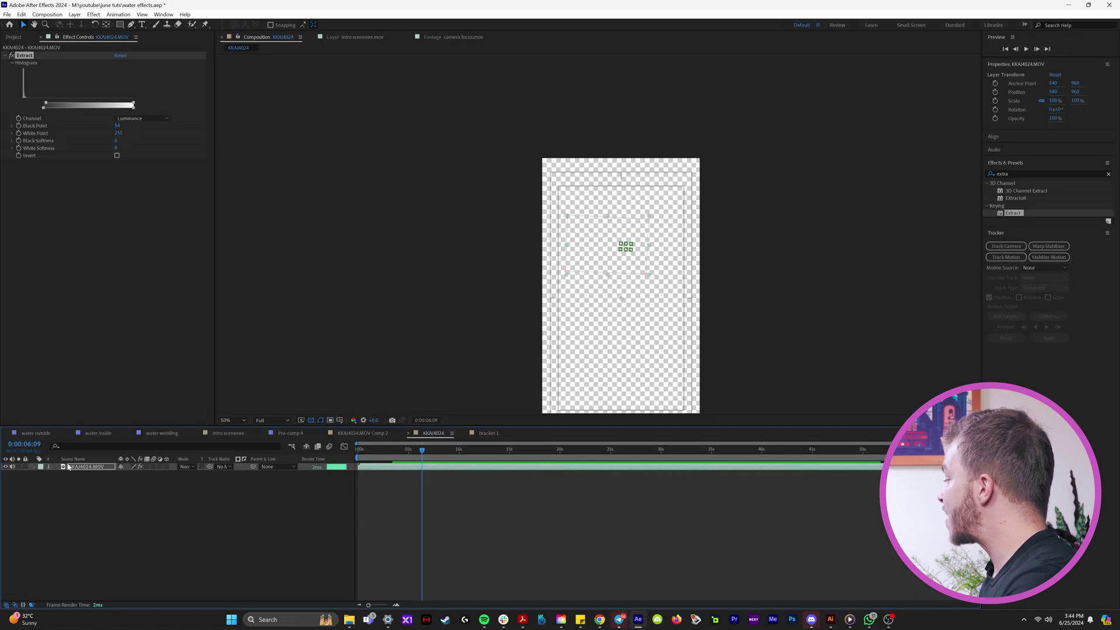
Pre-compose the keyed viewfinder layer as 'focus dots'
{"action": "right_click", "coordinate": [67, 467]}
{"action": "left_click", "coordinate": [117, 402]}
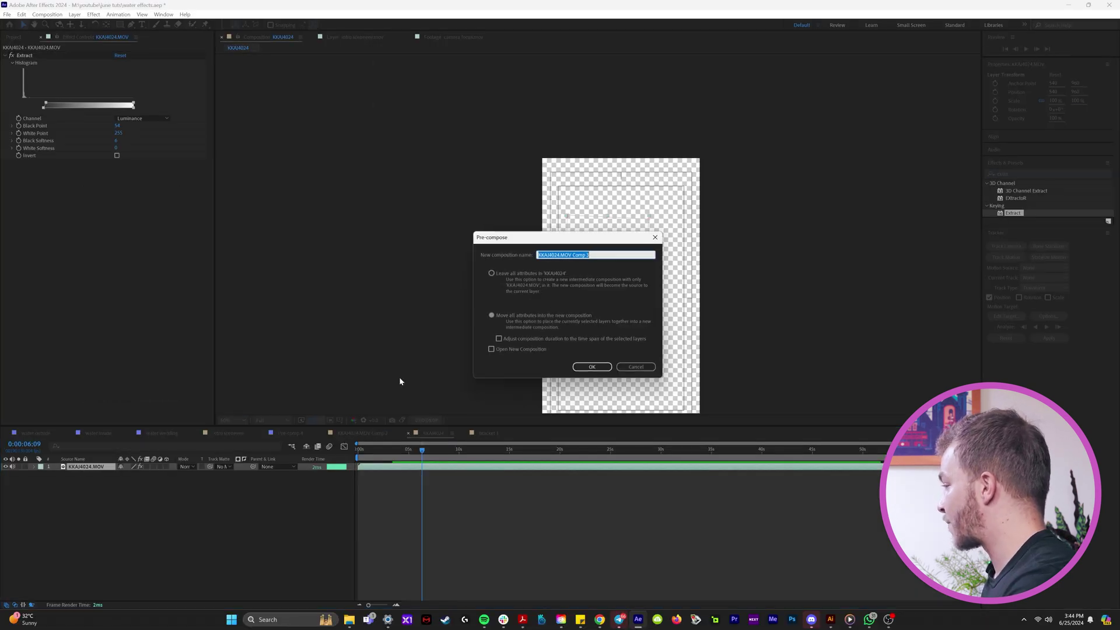
{"action": "type", "text": "focu"}
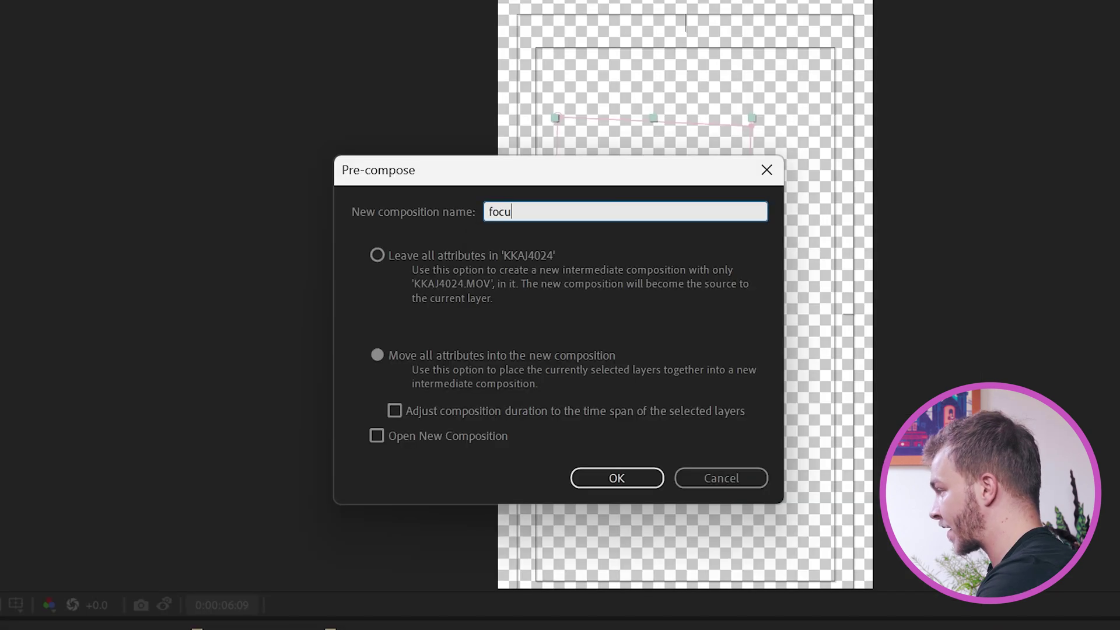
{"action": "type", "text": "s d"}
{"action": "key", "text": "Return"}
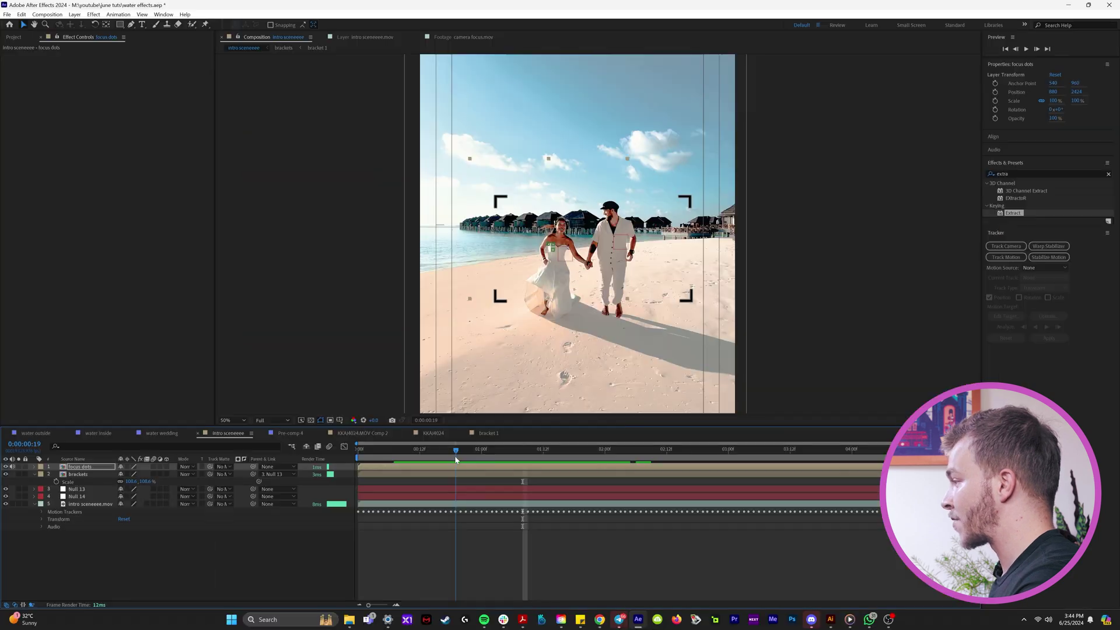
Solo the focus dots layer and apply a green Fill effect to it
{"action": "key", "text": "space"}
{"action": "left_click", "coordinate": [19, 467]}
{"action": "key", "text": "period"}
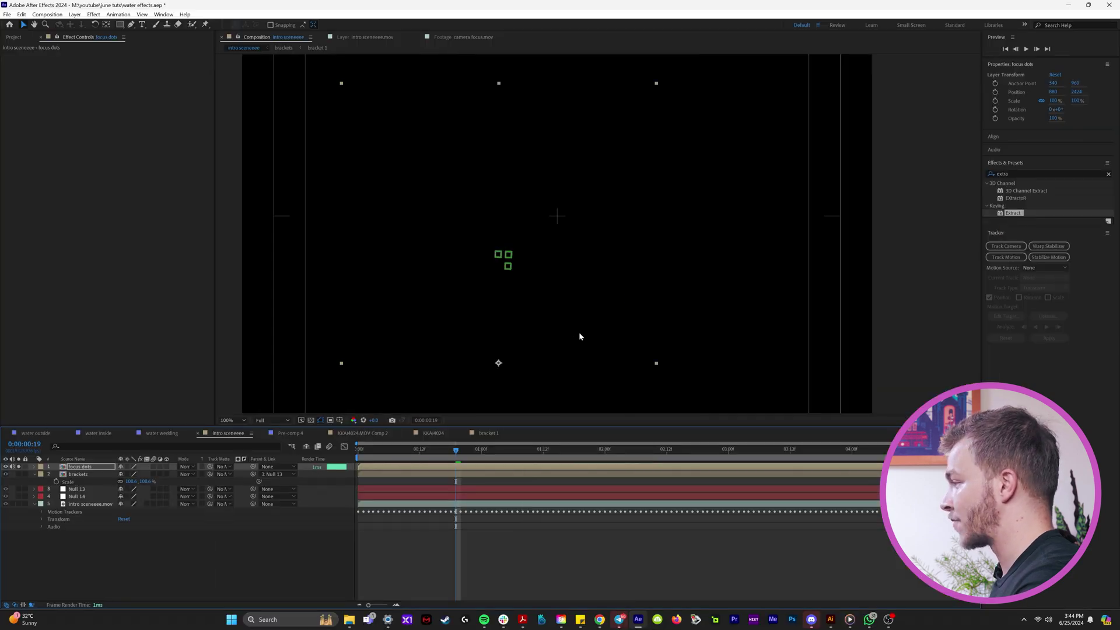
{"action": "left_click", "coordinate": [1027, 175]}
{"action": "type", "text": "fill"}
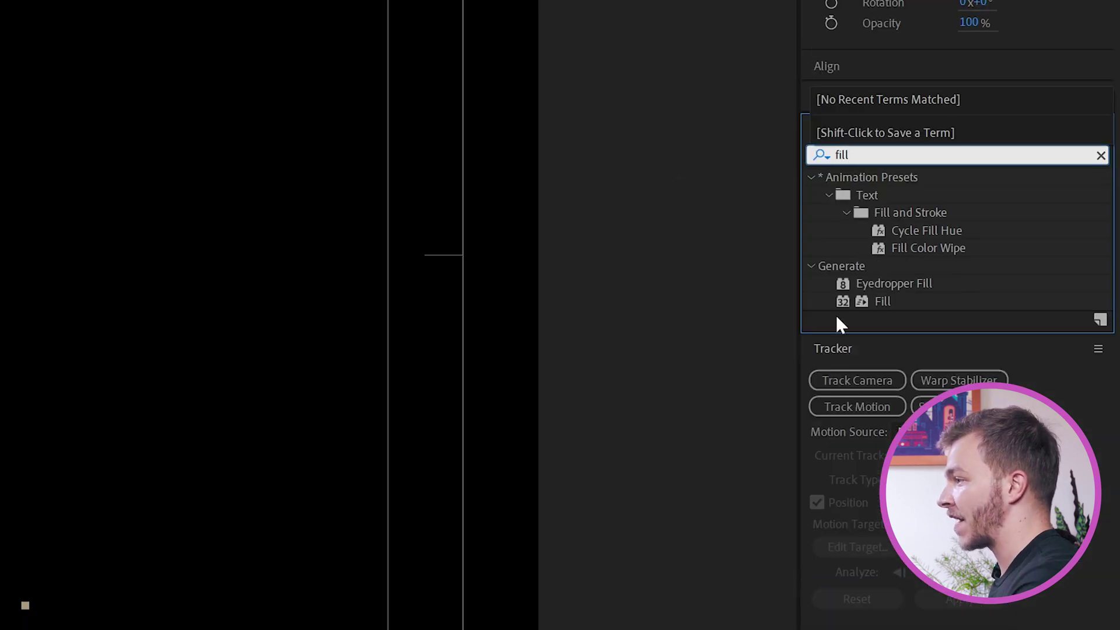
{"action": "double_click", "coordinate": [1000, 235]}
{"action": "left_click", "coordinate": [119, 78]}
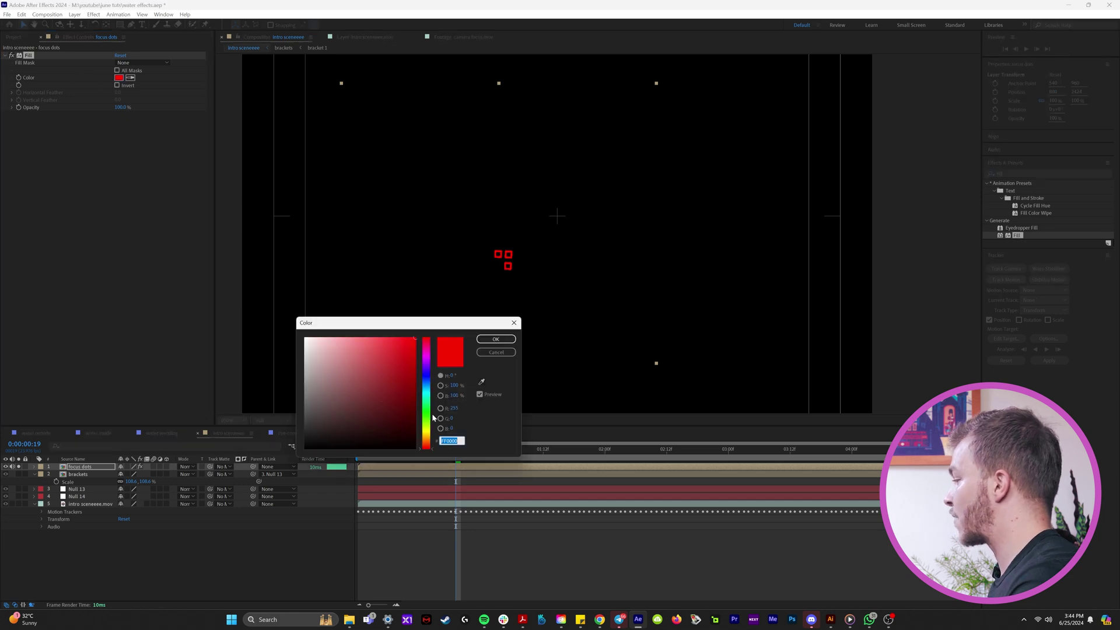
{"action": "left_click", "coordinate": [426, 417]}
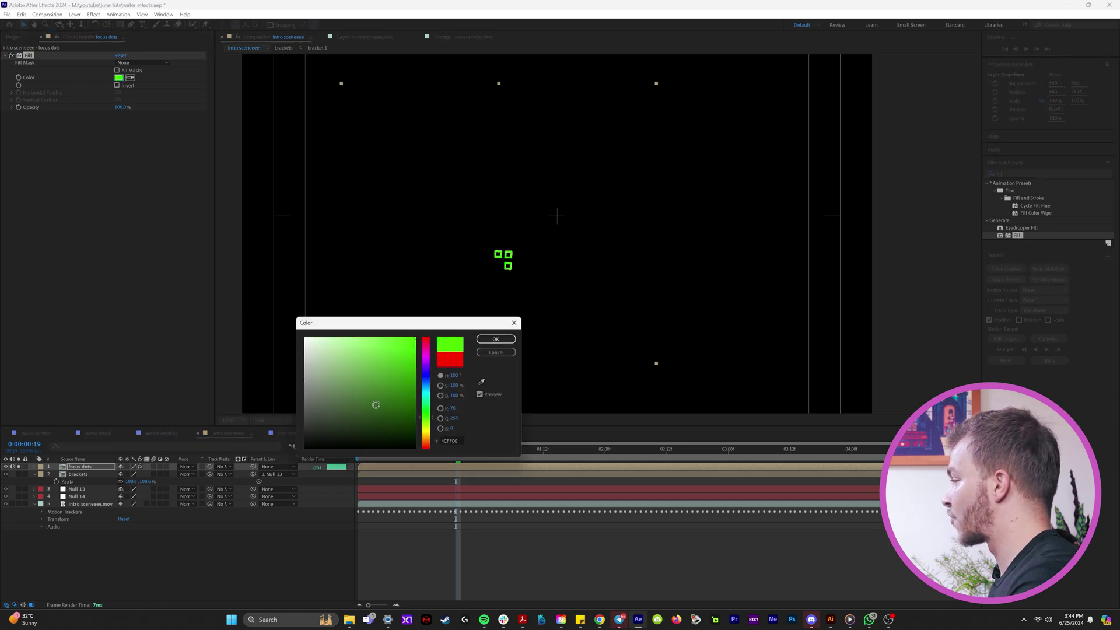
{"action": "left_click", "coordinate": [496, 340]}
Preview the comp, then scale focus dots to 77% and parent it to Null 14
{"action": "key", "text": "comma"}
{"action": "key", "text": "space"}
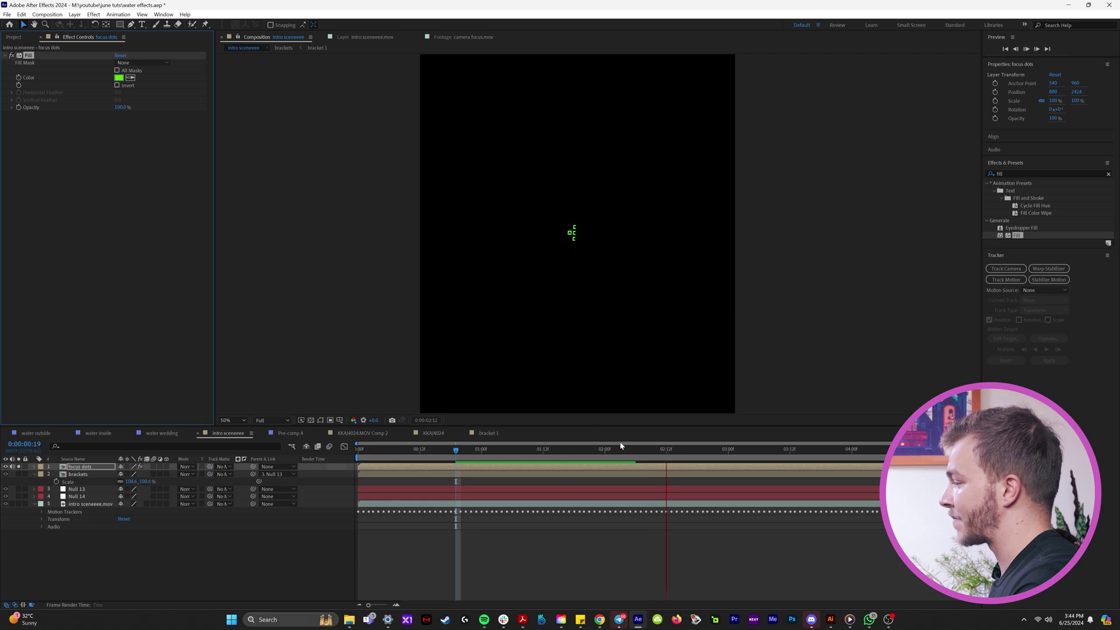
{"action": "key", "text": "space"}
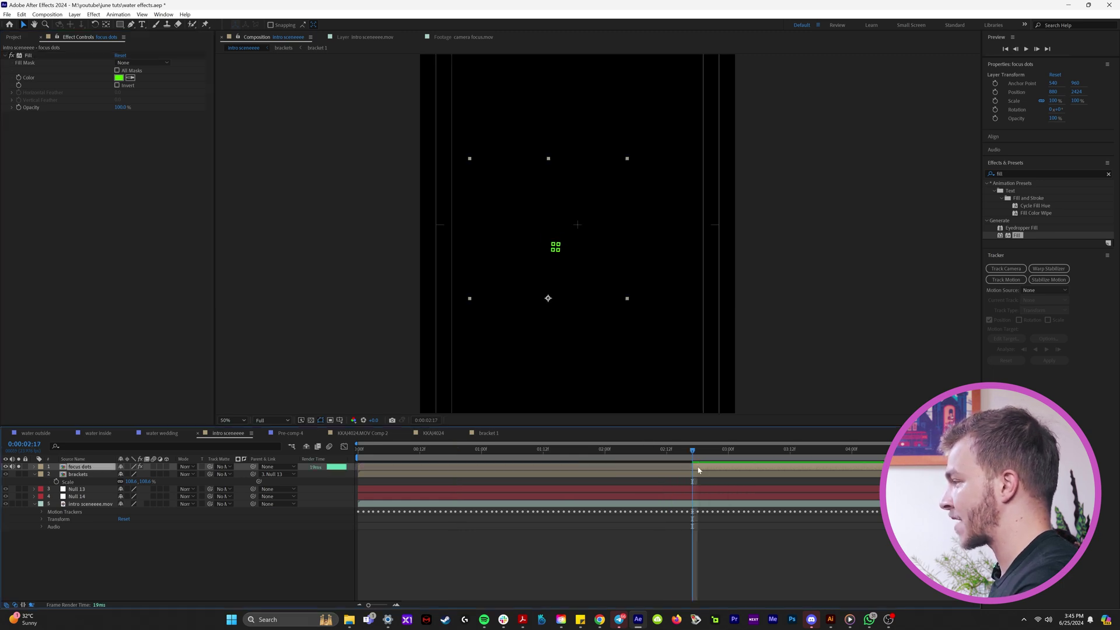
{"action": "key", "text": "space"}
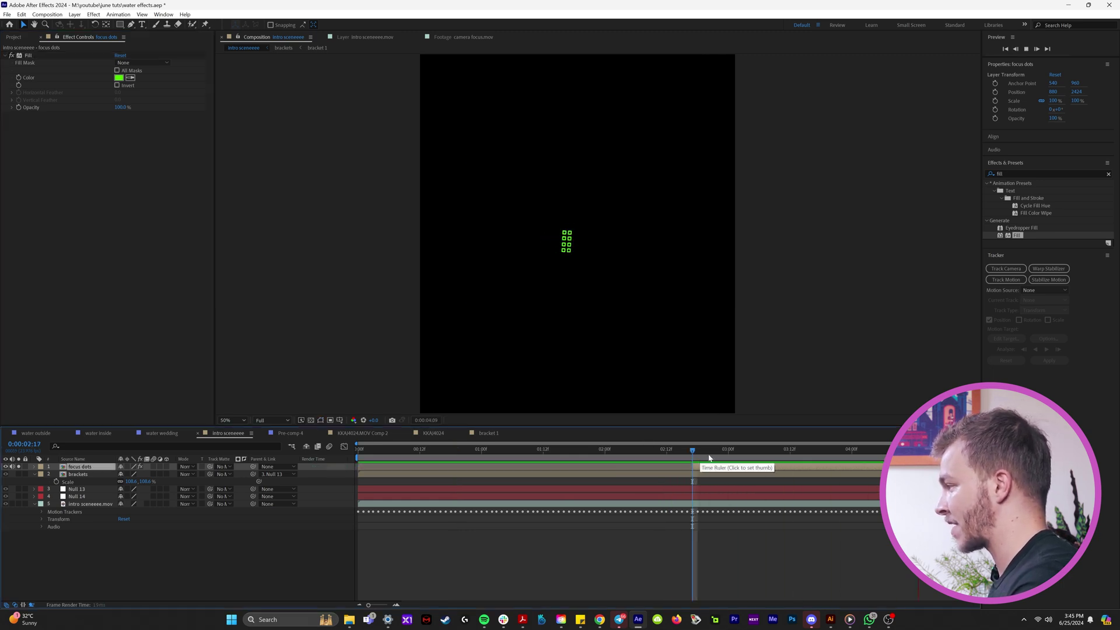
{"action": "key", "text": "space"}
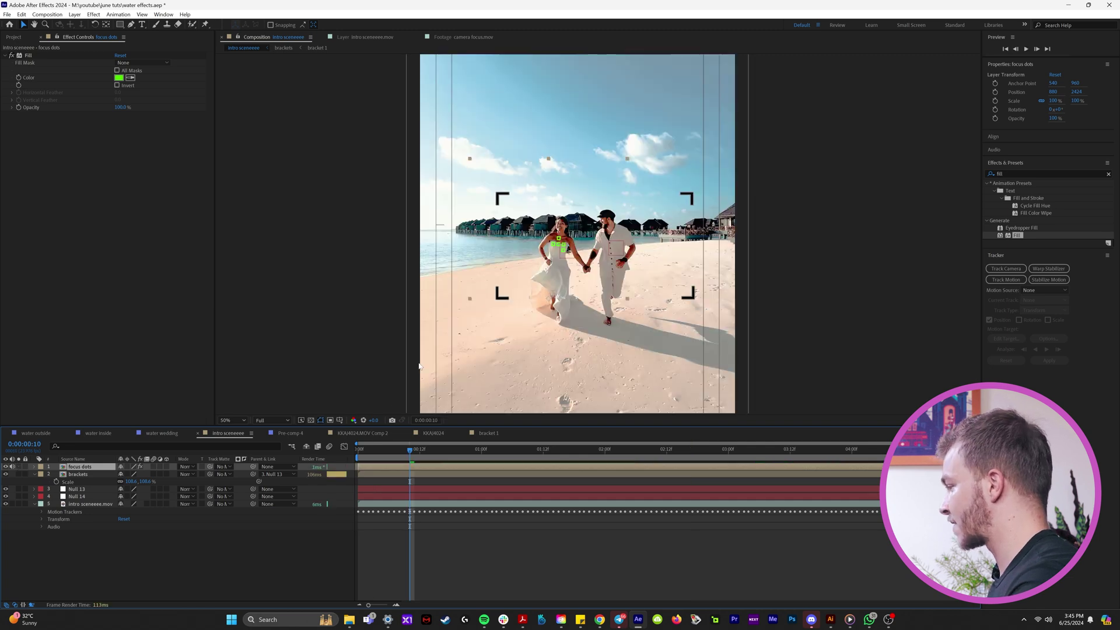
{"action": "key", "text": "s"}
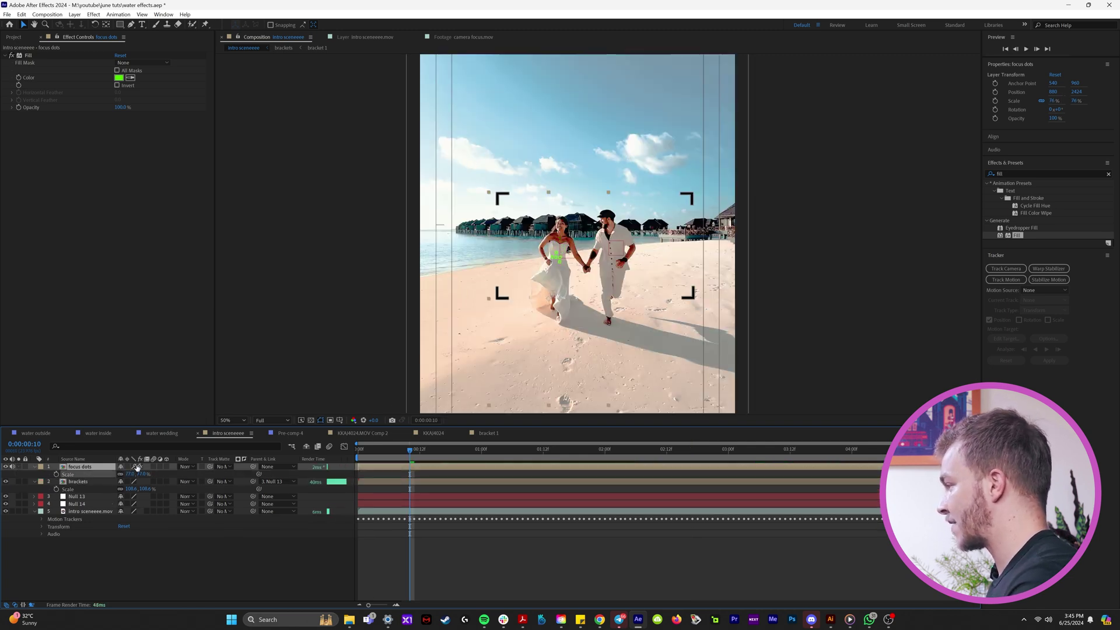
{"action": "key", "text": "slash"}
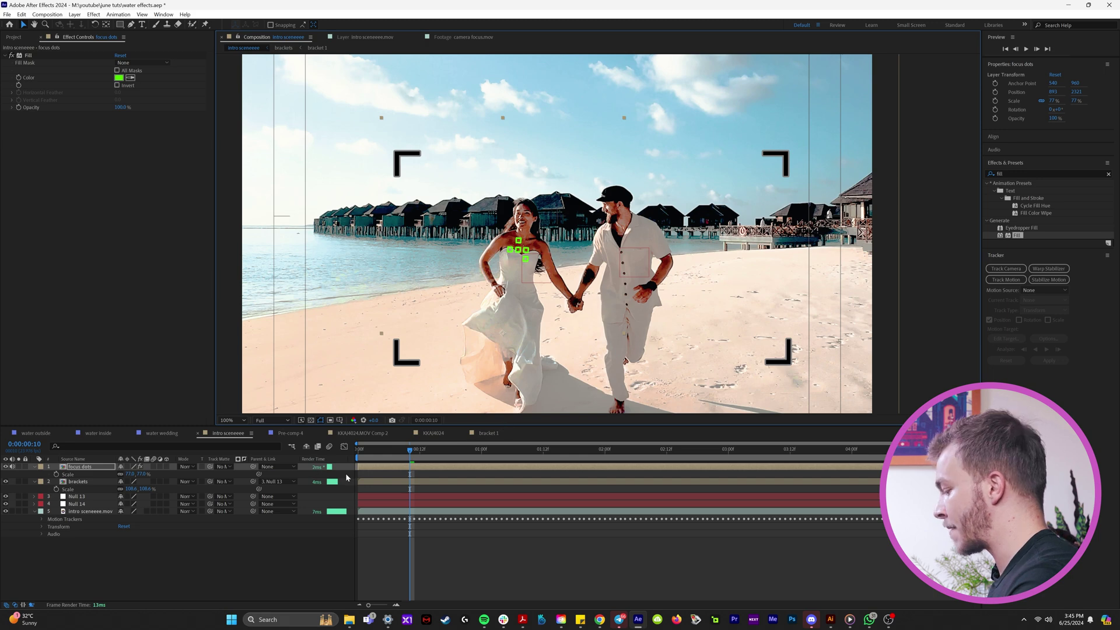
{"action": "left_click_drag", "start_coordinate": [254, 471], "coordinate": [322, 450]}
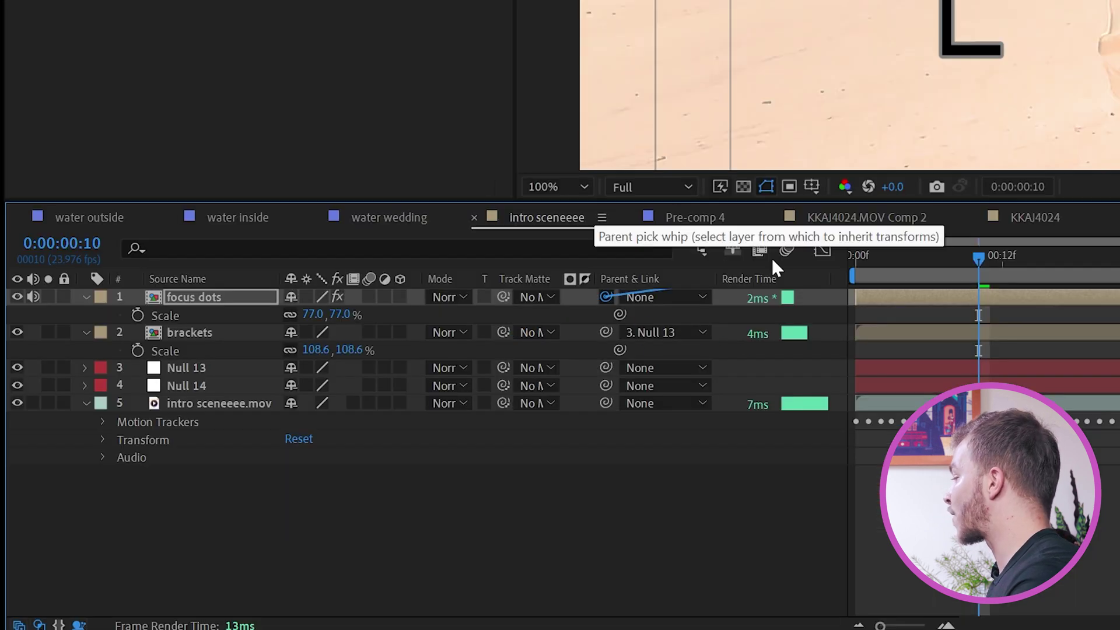
{"action": "left_click_drag", "start_coordinate": [547, 286], "coordinate": [190, 380]}
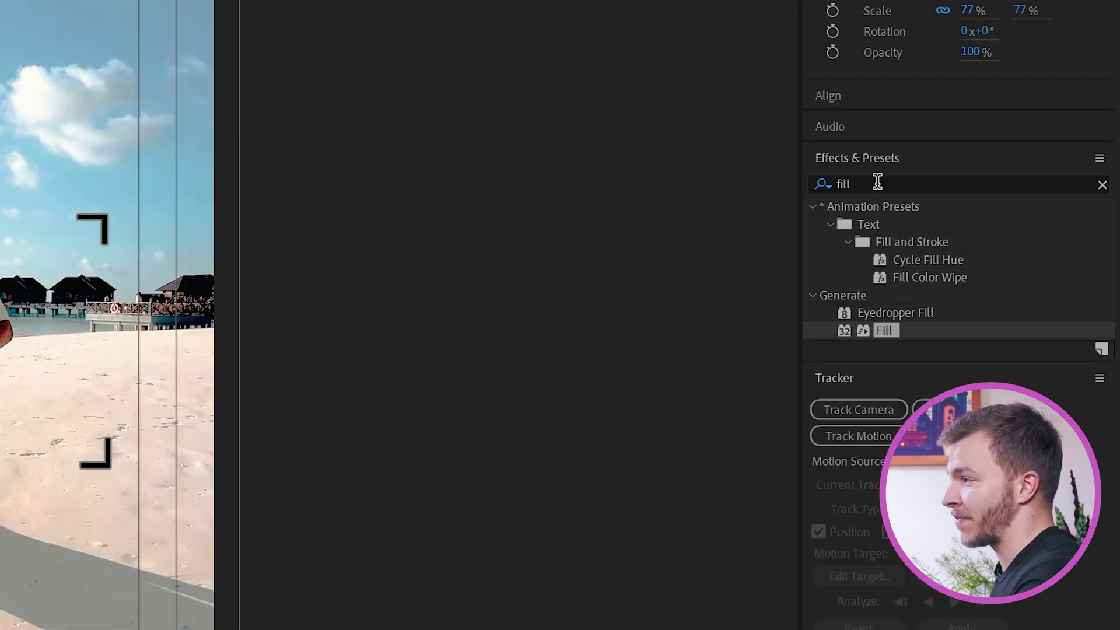
Apply Glow to the green focus dots and raise the Glow Radius to 76
{"action": "left_click", "coordinate": [877, 183]}
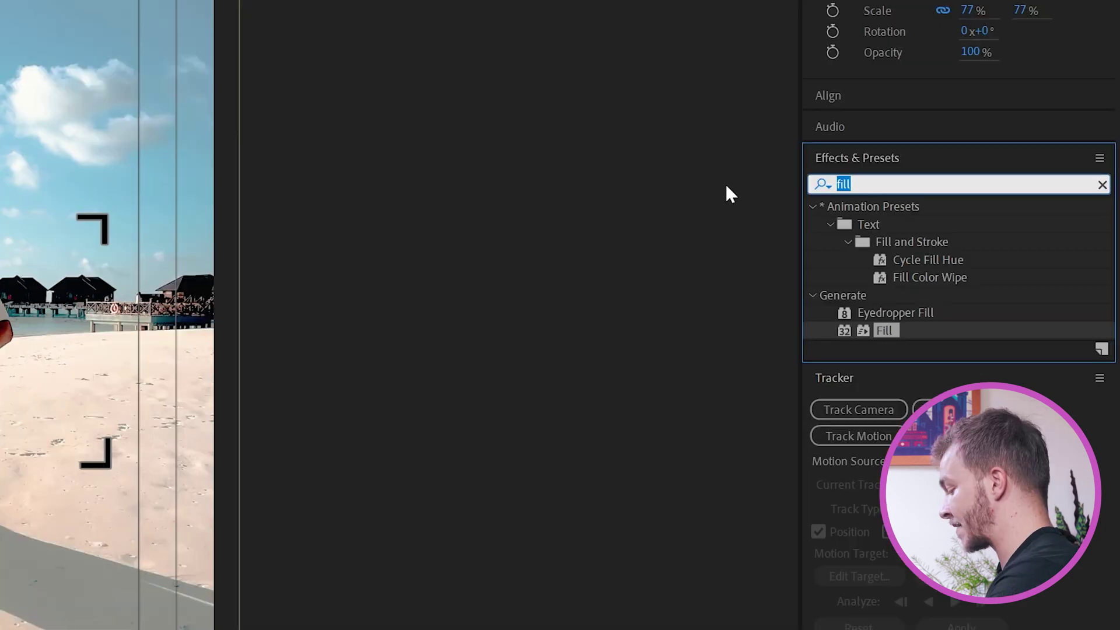
{"action": "type", "text": "glow"}
{"action": "double_click", "coordinate": [892, 490]}
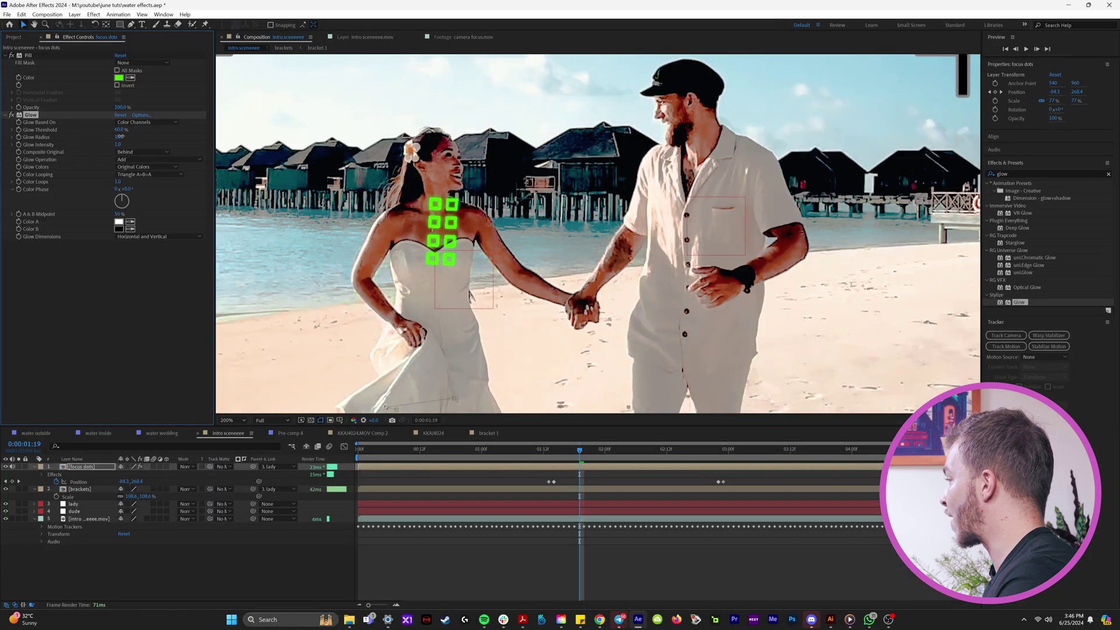
{"action": "left_click_drag", "start_coordinate": [119, 136], "coordinate": [151, 139]}
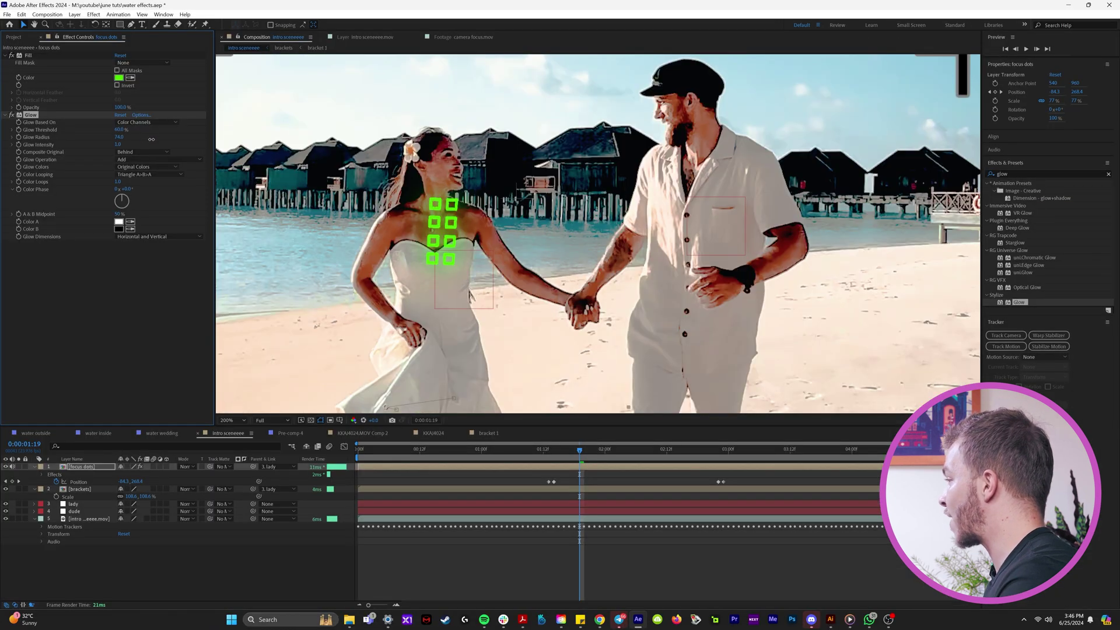
{"action": "left_click_drag", "start_coordinate": [67, 147], "coordinate": [77, 145]}
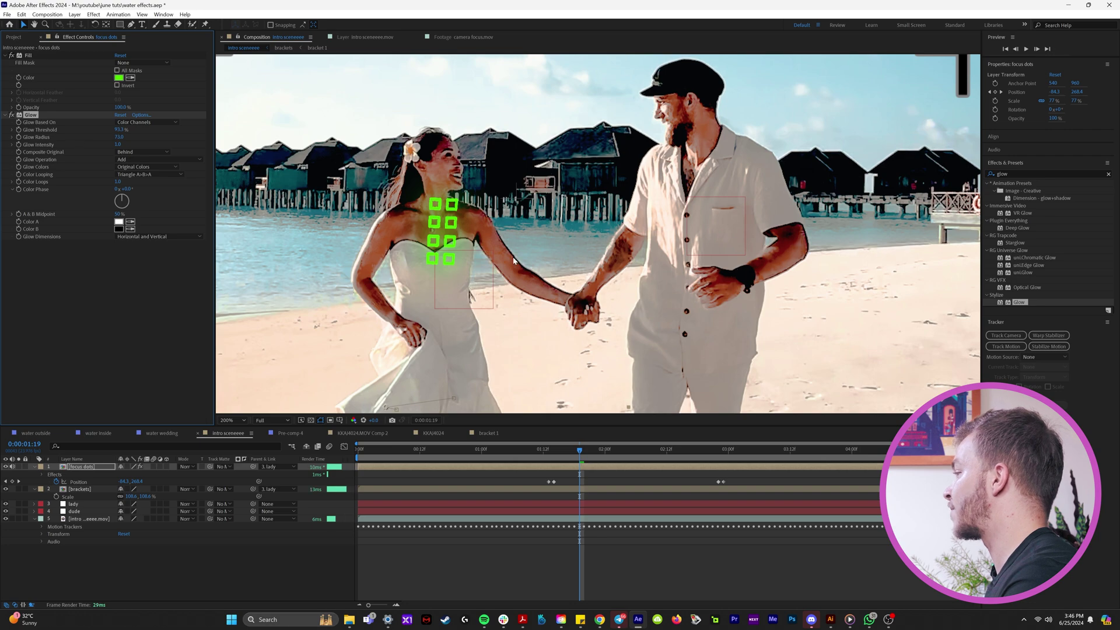
{"action": "scroll", "coordinate": [513, 261], "scroll_direction": "down", "scroll_amount": 2}
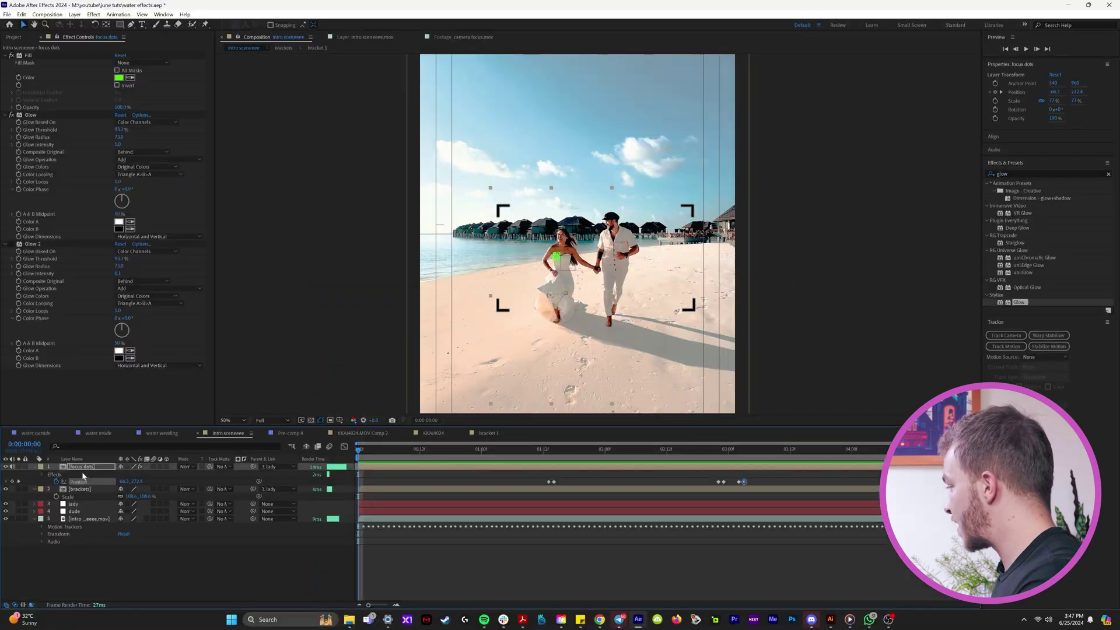
Duplicate the focus dots layer and parent the copy to the dude null
{"action": "key", "text": "ctrl+d"}
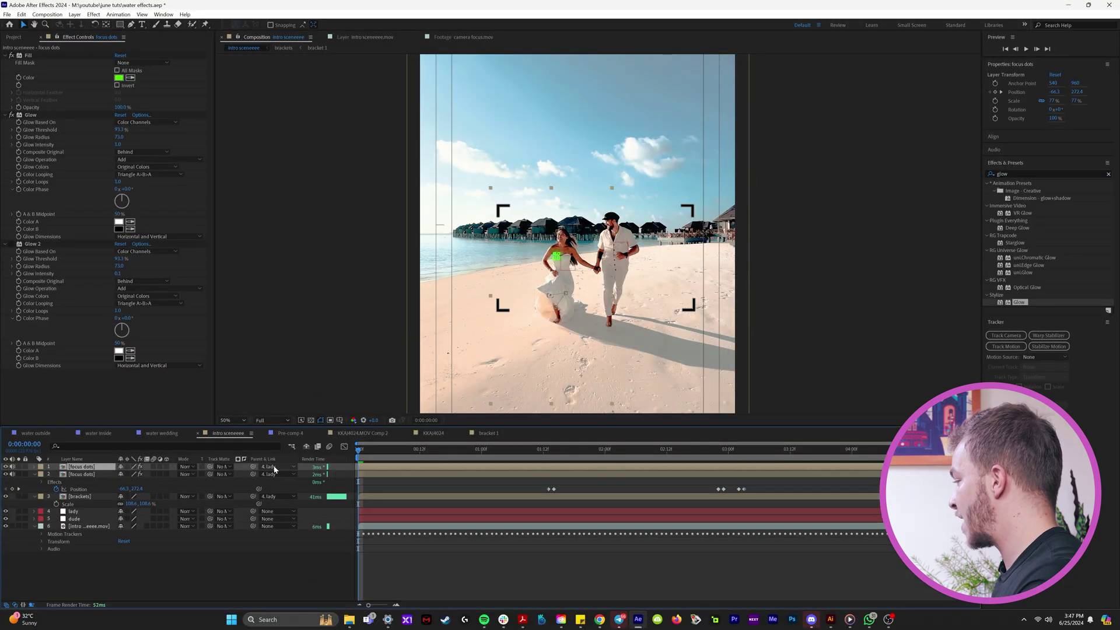
{"action": "left_click_drag", "start_coordinate": [67, 510], "coordinate": [74, 518]}
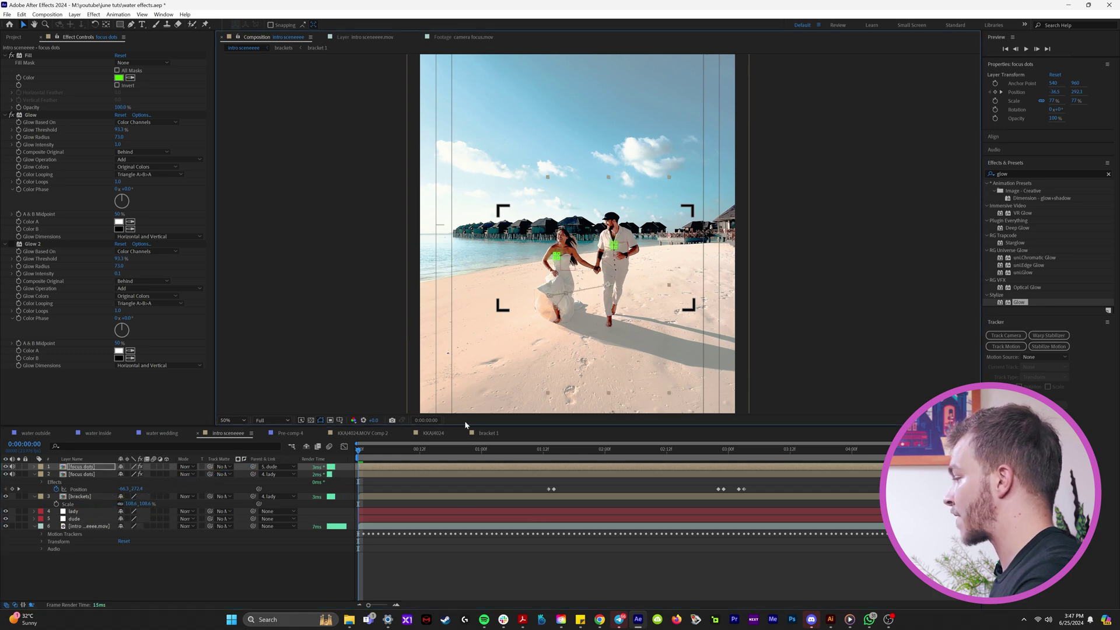
{"action": "key", "text": "p"}
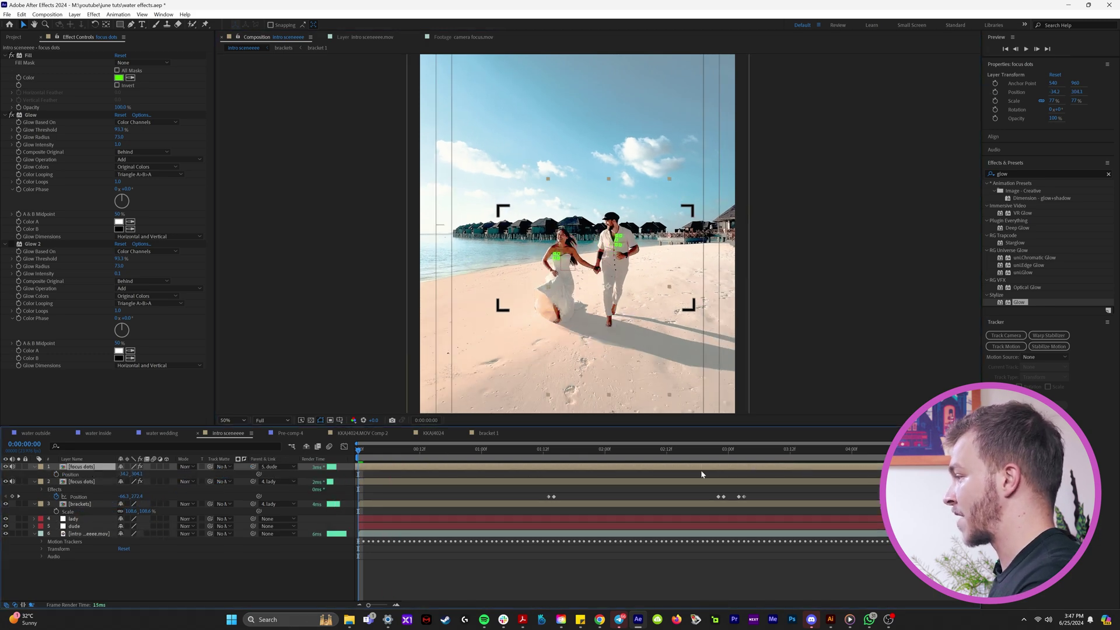
{"action": "left_click", "coordinate": [59, 475]}
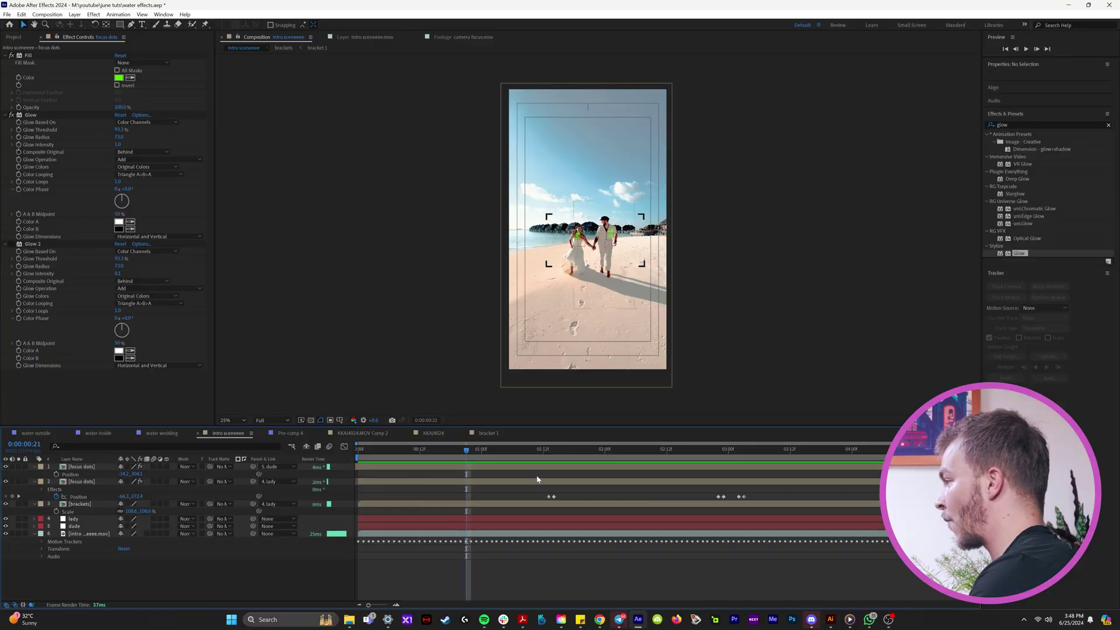
{"action": "key", "text": "ctrl+y"}
Create a new solid layer coloured black
{"action": "left_click", "coordinate": [664, 364]}
{"action": "left_click", "coordinate": [424, 452]}
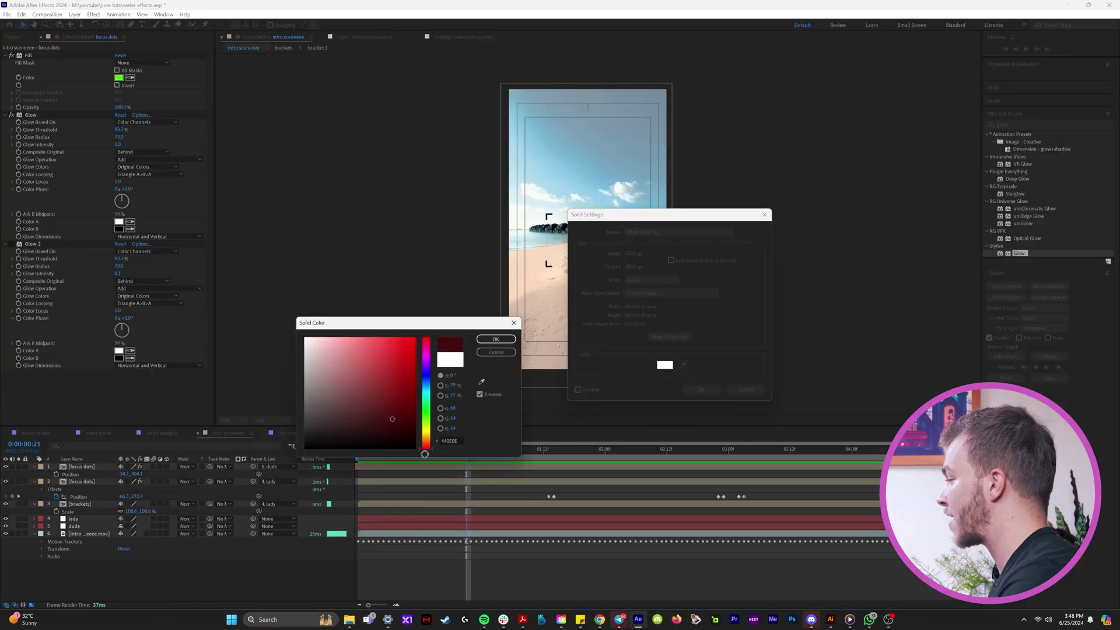
{"action": "left_click", "coordinate": [496, 339]}
{"action": "key", "text": "Return"}
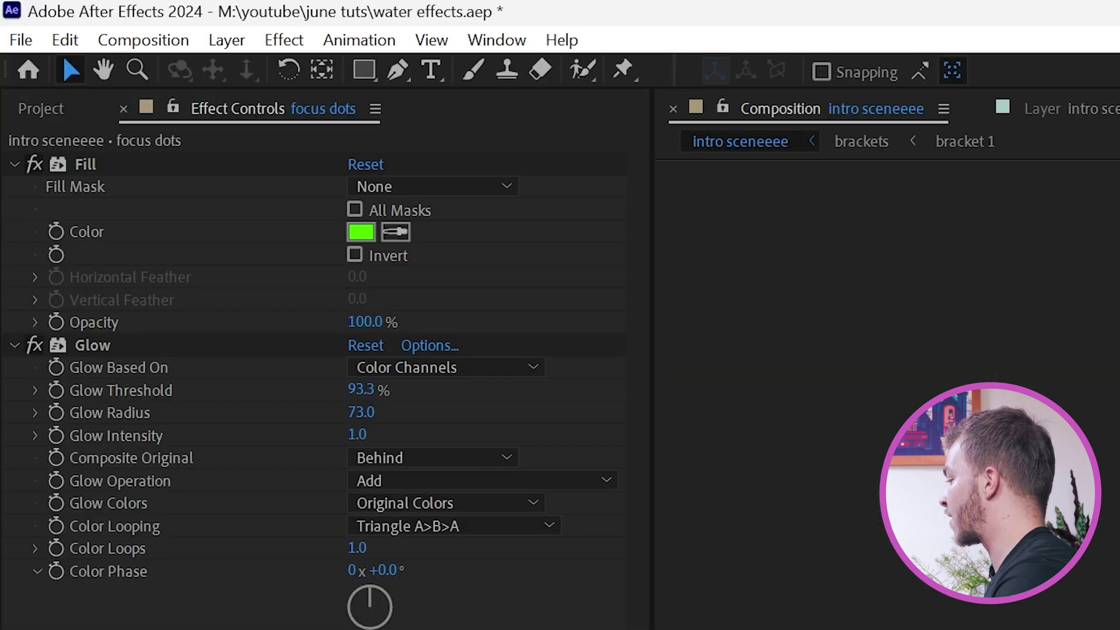
Draw a rounded rectangle shape across nearly the whole frame and view it soloed
{"action": "left_click_drag", "start_coordinate": [366, 69], "coordinate": [550, 105]}
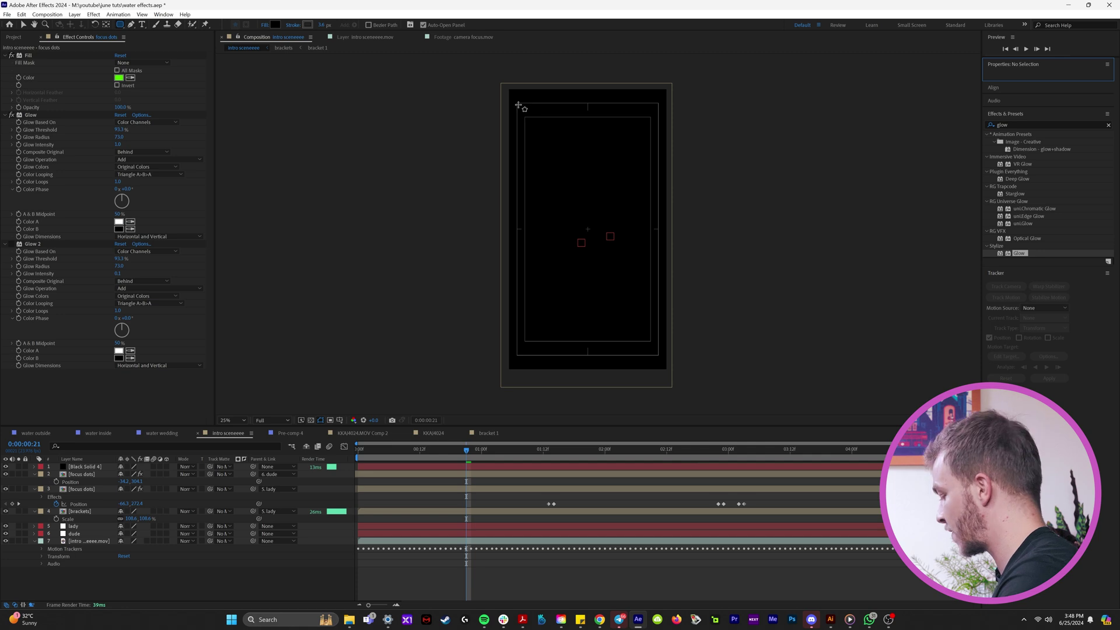
{"action": "left_click_drag", "start_coordinate": [587, 229], "coordinate": [519, 103]}
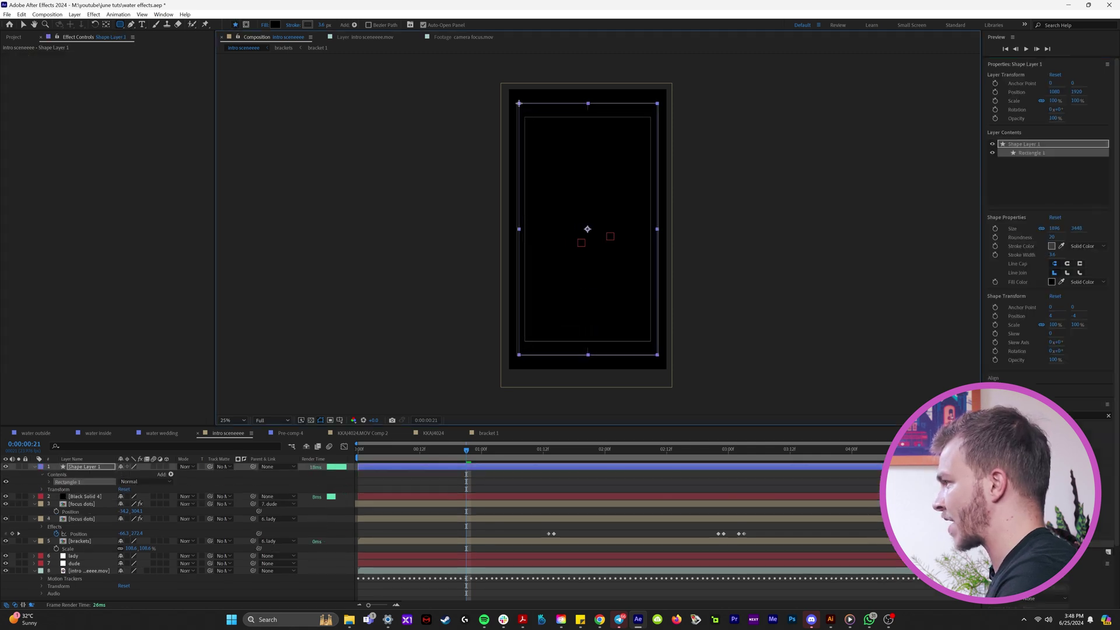
{"action": "left_click", "coordinate": [19, 467]}
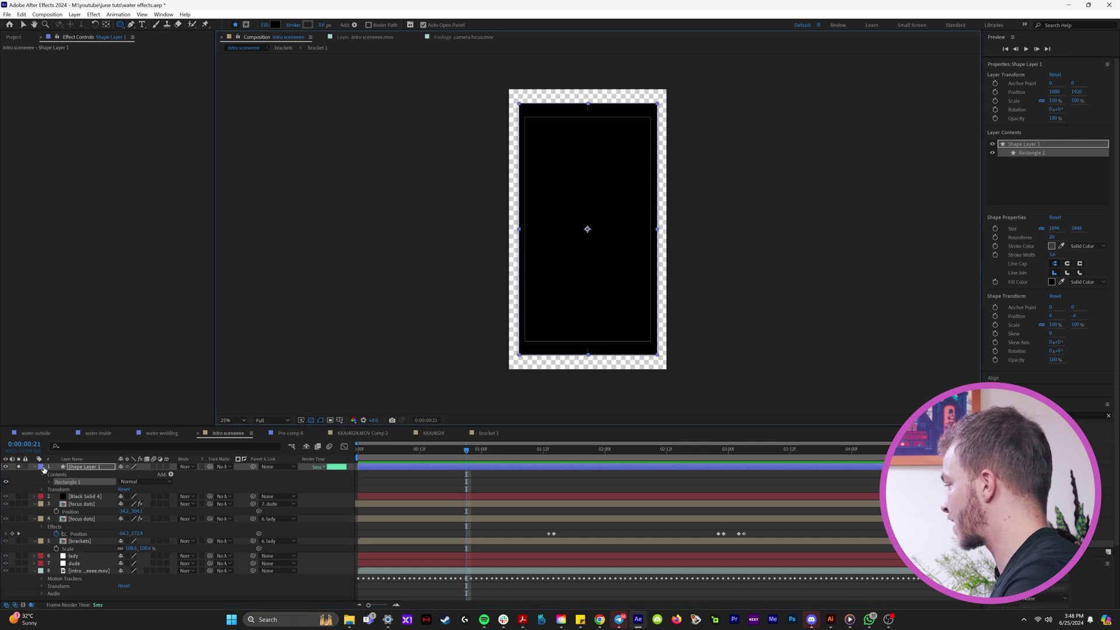
Unsolo the shape and give Black Solid 4 an inverted track matte of Shape Layer 1
{"action": "left_click", "coordinate": [18, 466]}
{"action": "left_click", "coordinate": [82, 496]}
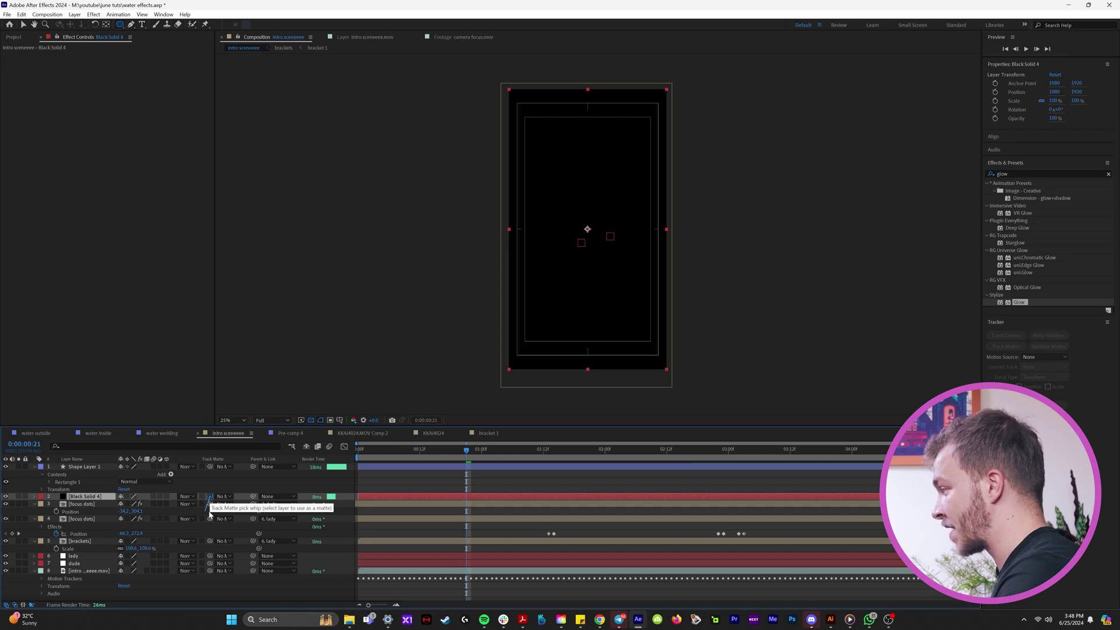
{"action": "left_click_drag", "start_coordinate": [210, 512], "coordinate": [210, 486]}
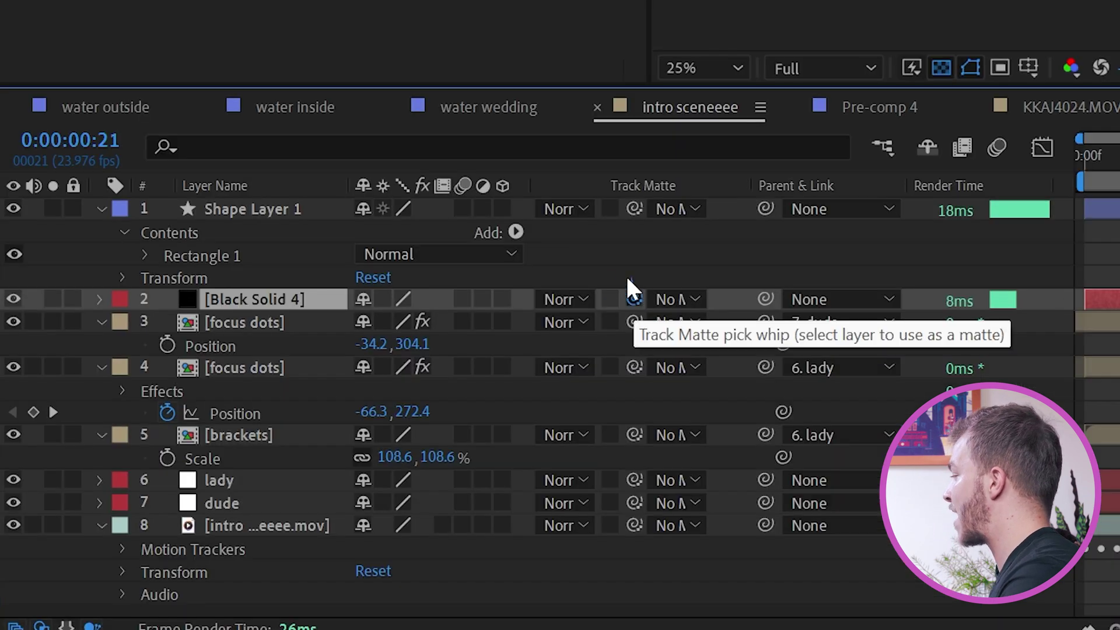
{"action": "left_click_drag", "start_coordinate": [628, 279], "coordinate": [295, 218]}
{"action": "left_click", "coordinate": [736, 300]}
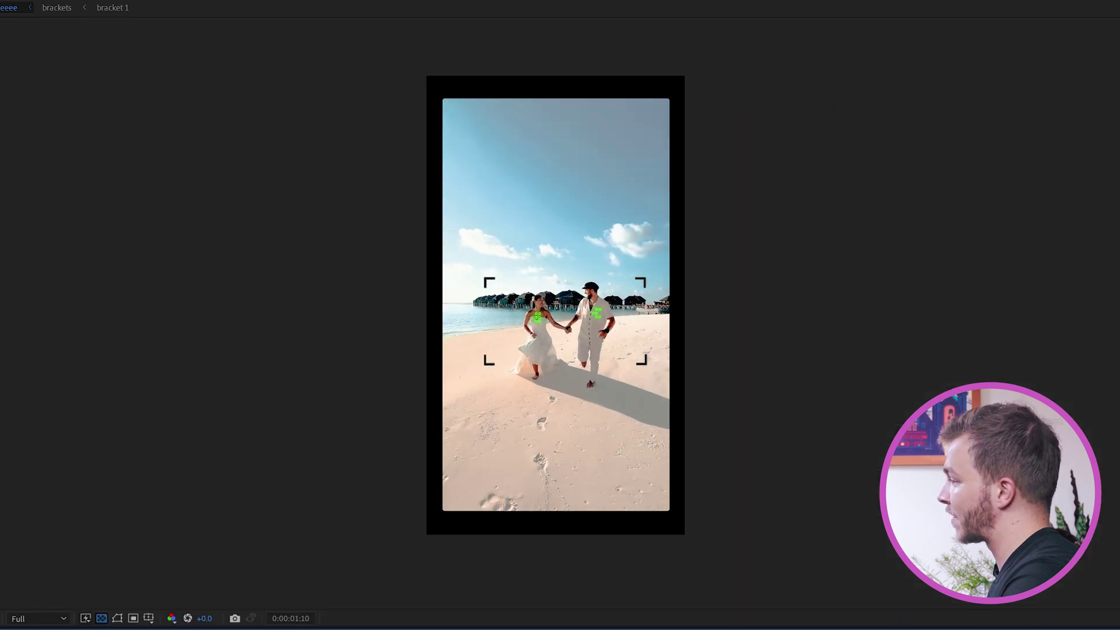
{"action": "key", "text": "space"}
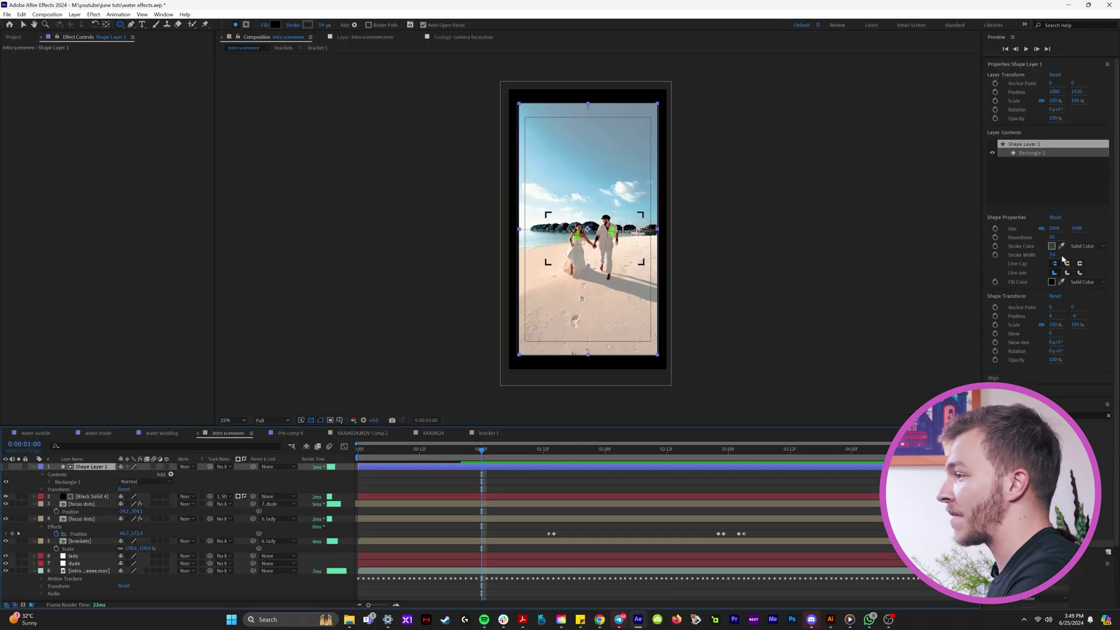
Set the rectangle's Roundness to 41 and unlink its size to make it 2085 pixels wide
{"action": "left_click_drag", "start_coordinate": [1050, 239], "coordinate": [1113, 235]}
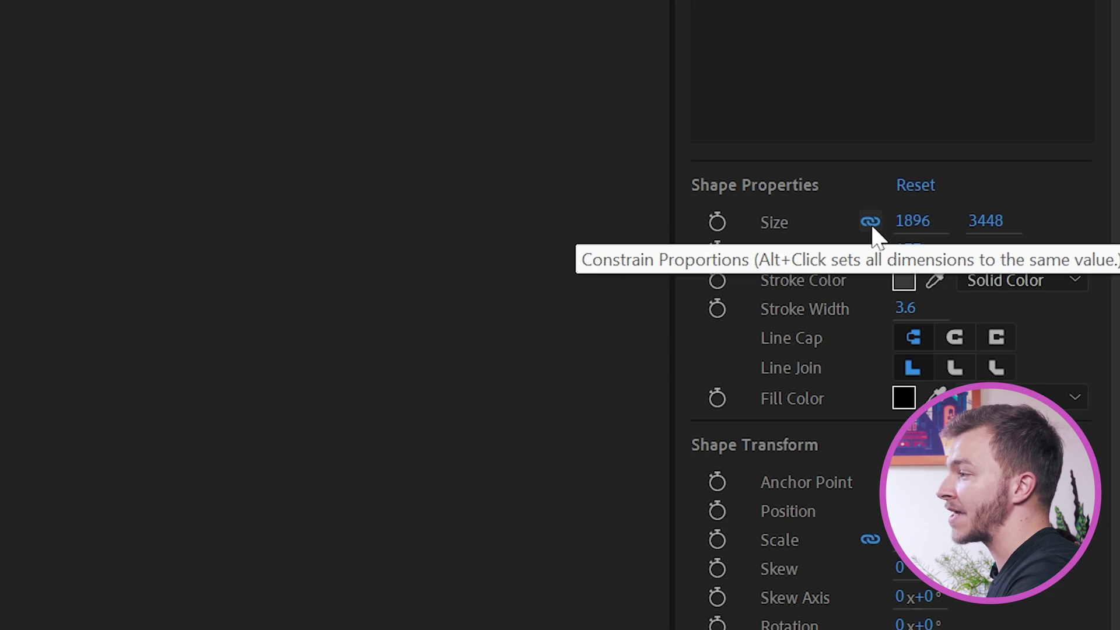
{"action": "left_click", "coordinate": [1042, 228]}
{"action": "left_click_drag", "start_coordinate": [913, 224], "coordinate": [992, 225]}
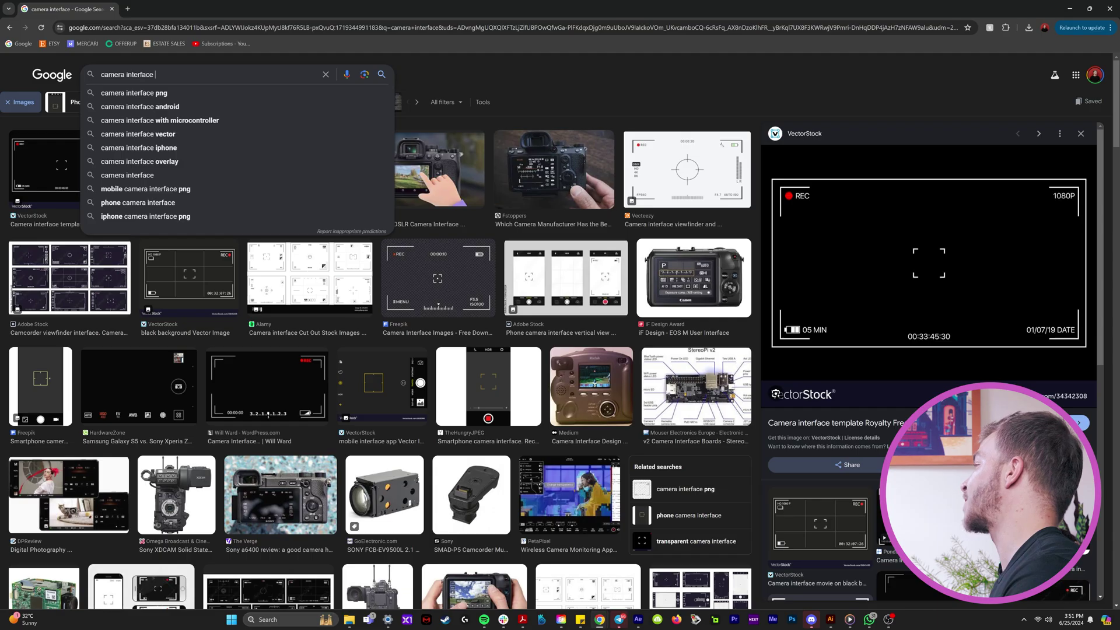
Search Google Images for 'camera interface png'
{"action": "type", "text": "png"}
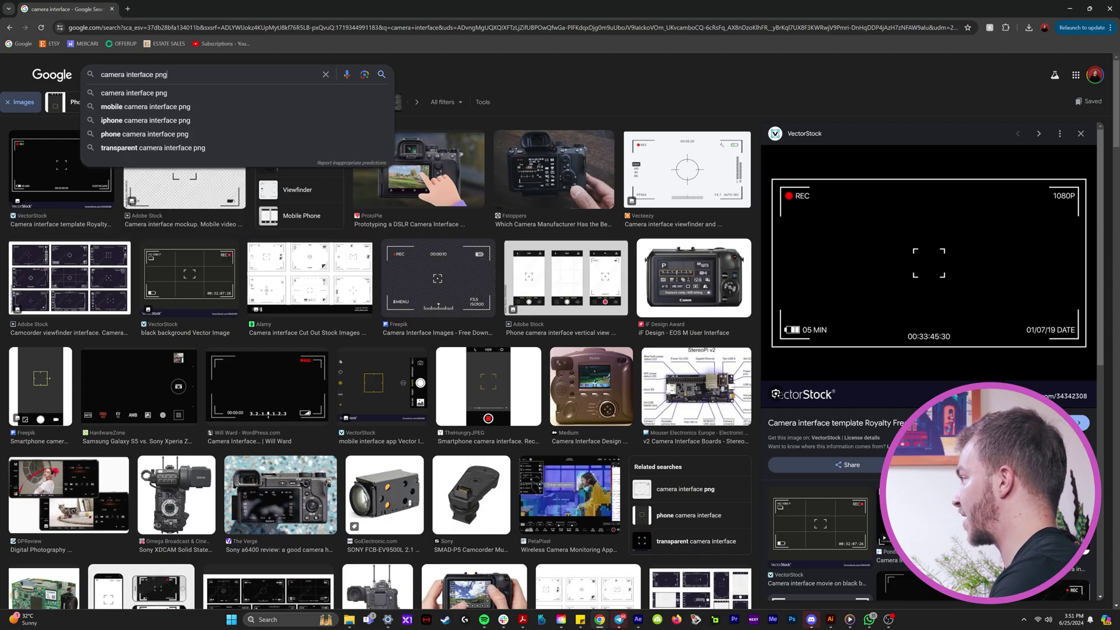
{"action": "key", "text": "Return"}
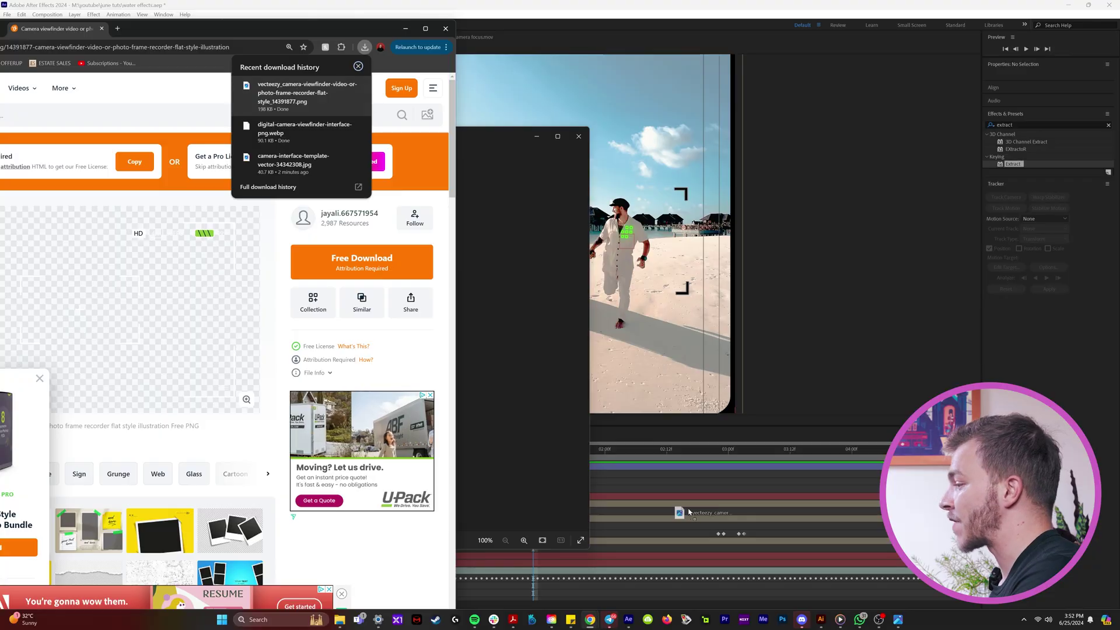
Add the viewfinder overlay PNG to the composition and scale it to 23%
{"action": "left_click_drag", "start_coordinate": [688, 512], "coordinate": [688, 513]}
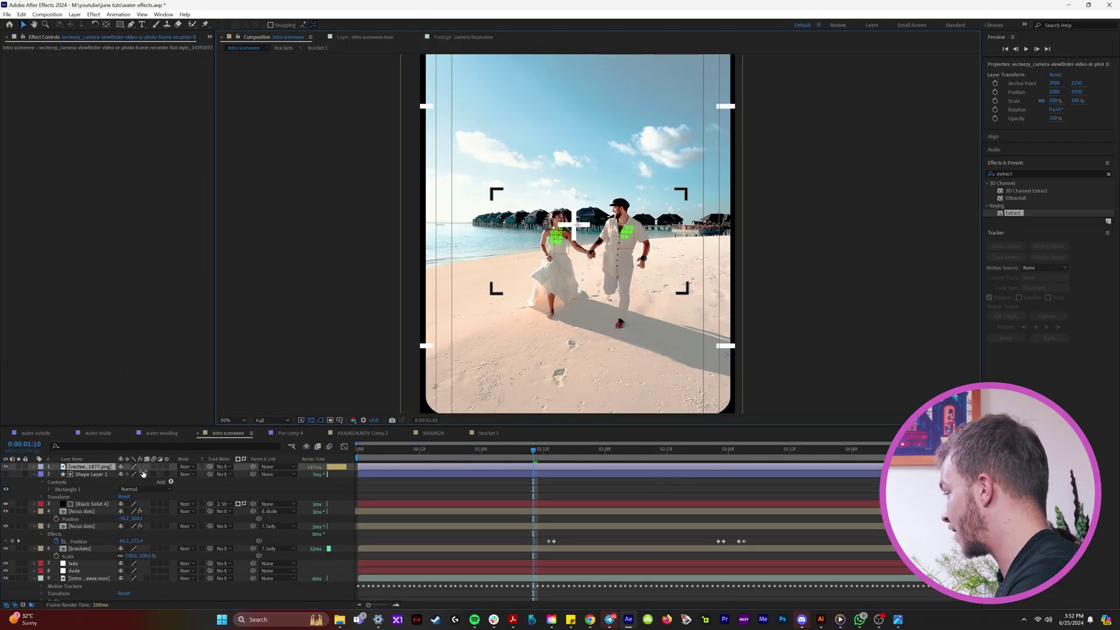
{"action": "key", "text": "s"}
{"action": "left_click", "coordinate": [142, 474]}
{"action": "type", "text": "23"}
{"action": "key", "text": "Return"}
Solo the overlay, hide the transparency grid, and draw Mask 1 around the HD/4K/battery readout
{"action": "left_click", "coordinate": [19, 467]}
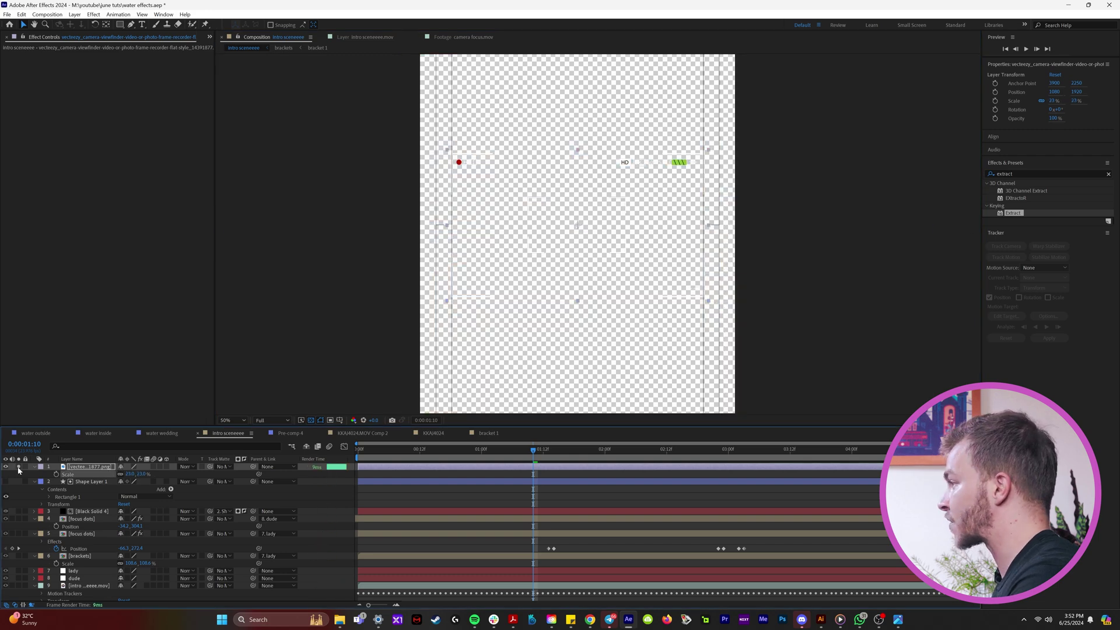
{"action": "left_click", "coordinate": [311, 420]}
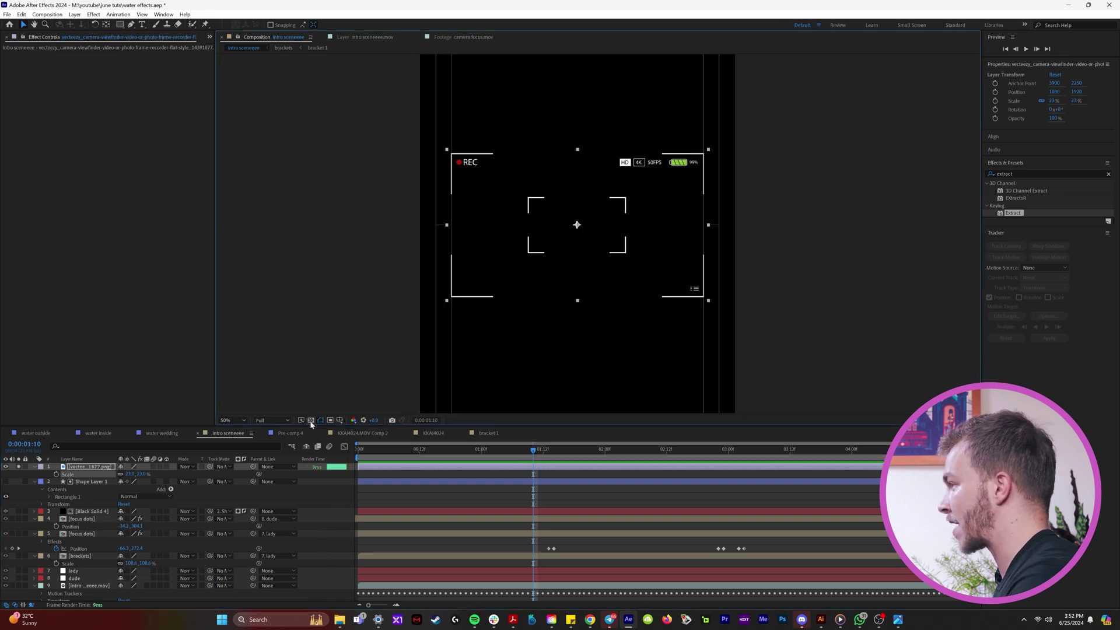
{"action": "scroll", "coordinate": [618, 202], "scroll_direction": "up", "scroll_amount": 2}
{"action": "left_click", "coordinate": [120, 24]}
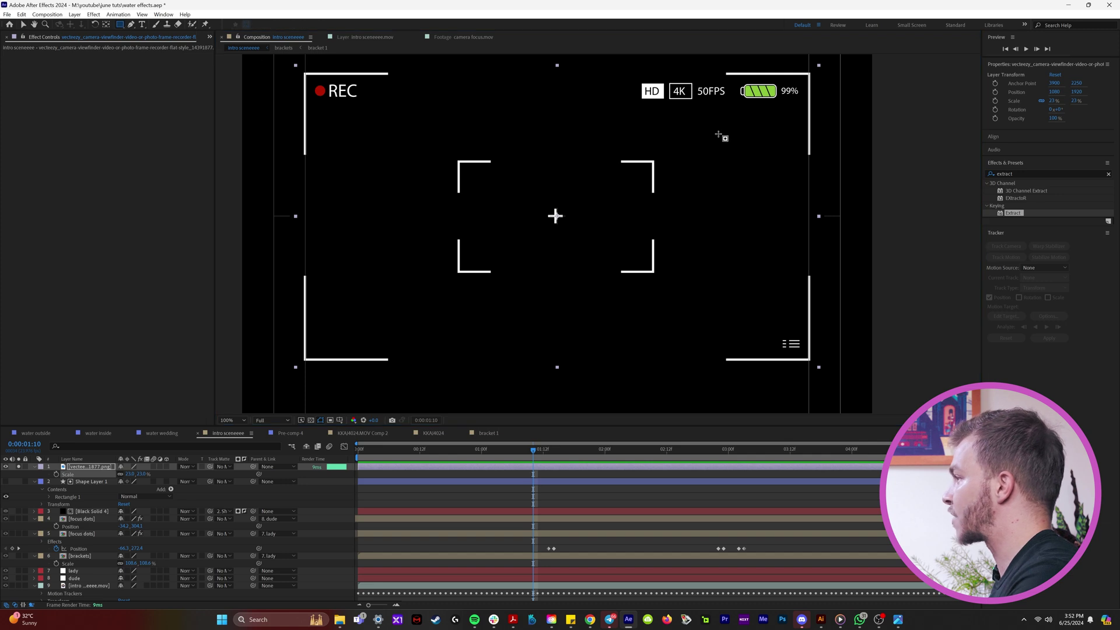
{"action": "left_click_drag", "start_coordinate": [657, 111], "coordinate": [623, 169]}
{"action": "left_click_drag", "start_coordinate": [595, 134], "coordinate": [774, 170]}
{"action": "key", "text": "F2"}
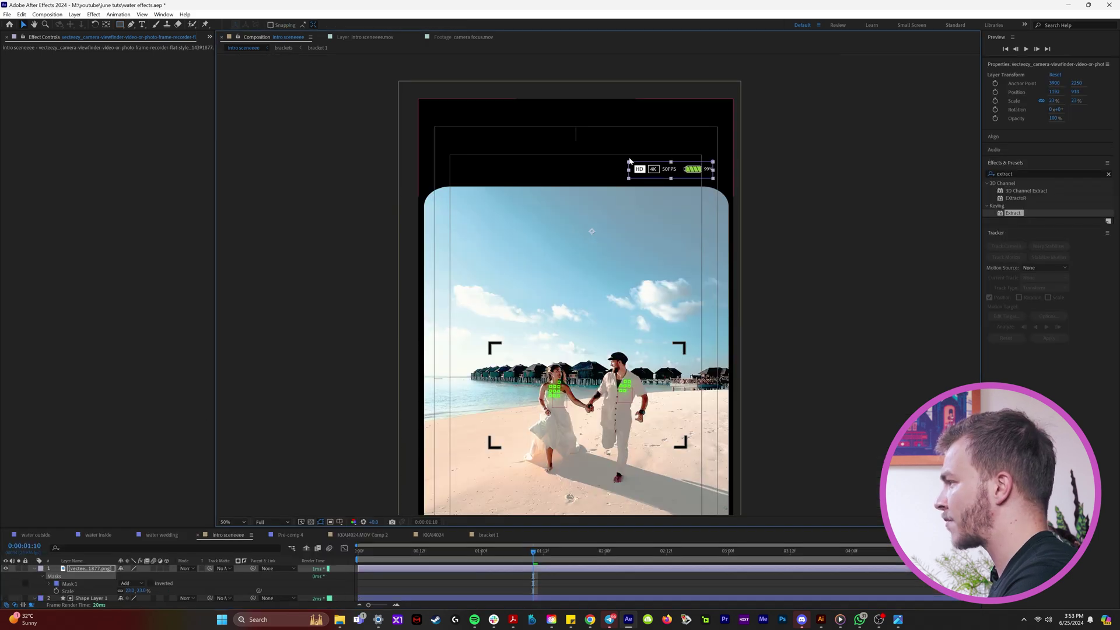
{"action": "left_click", "coordinate": [628, 172]}
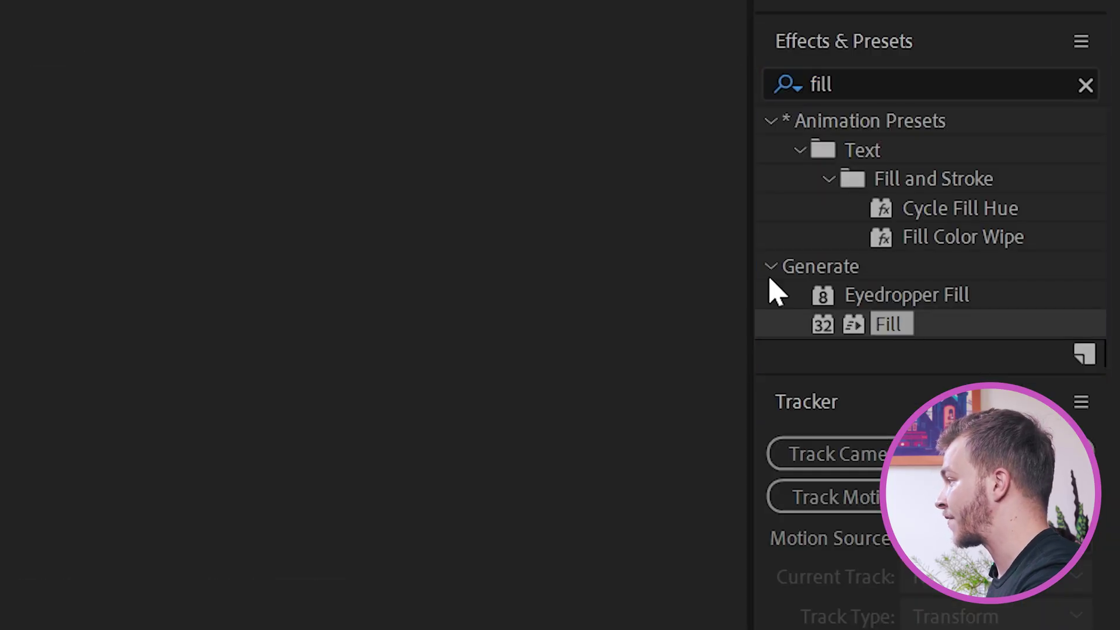
Set the brackets' Fill colour to green 54FF00 and keyframe its opacity to pop on
{"action": "left_click", "coordinate": [410, 542]}
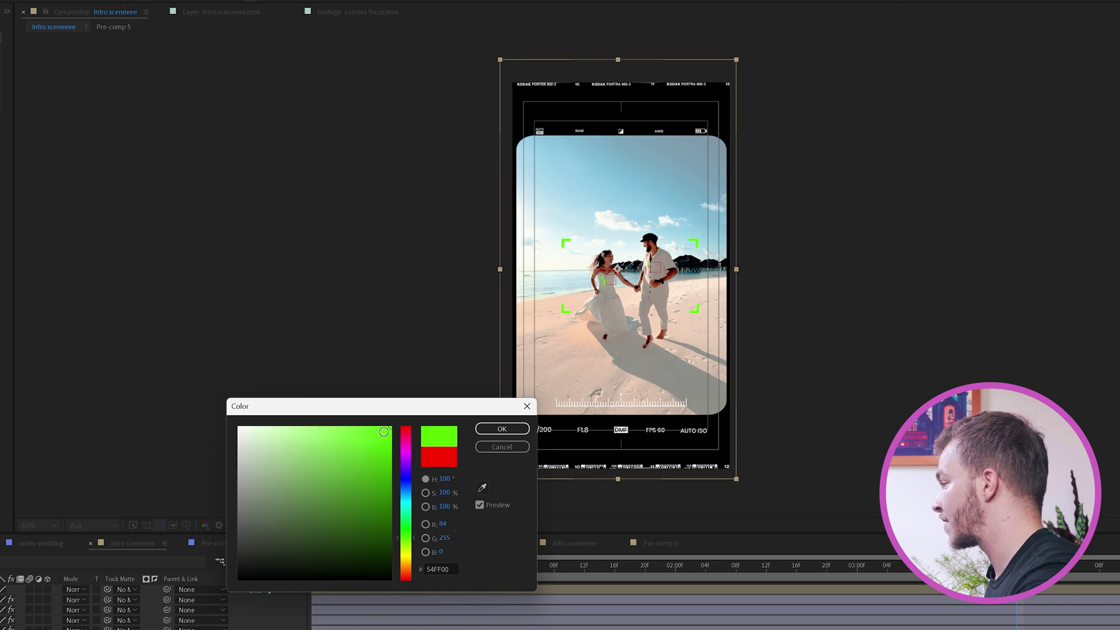
{"action": "key", "text": "Return"}
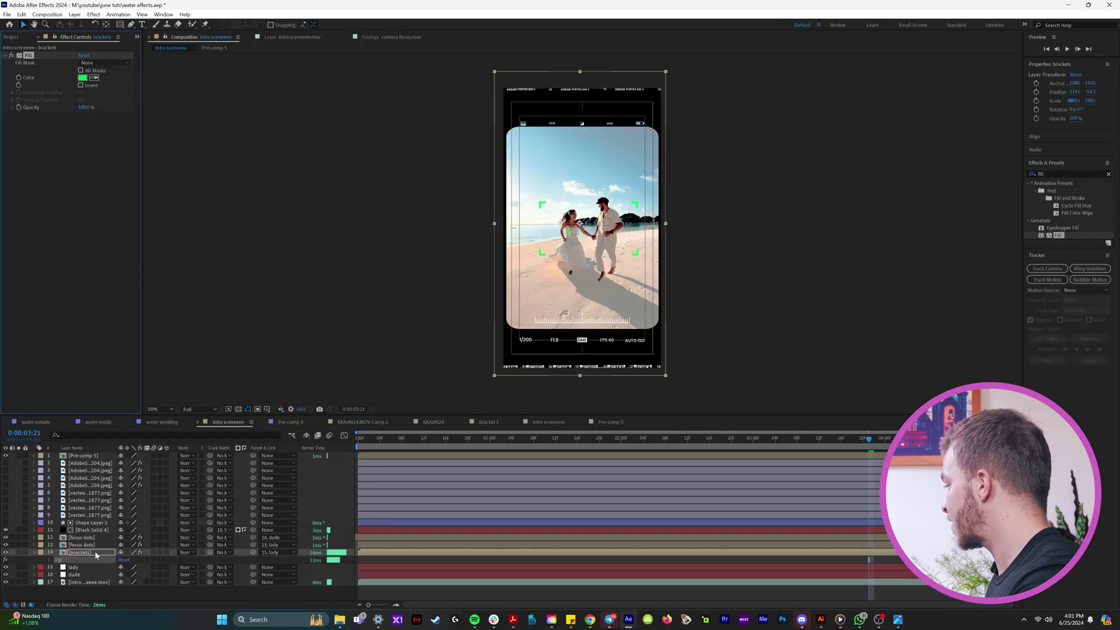
{"action": "left_click", "coordinate": [50, 559]}
{"action": "scroll", "coordinate": [95, 567], "scroll_direction": "down", "scroll_amount": 3}
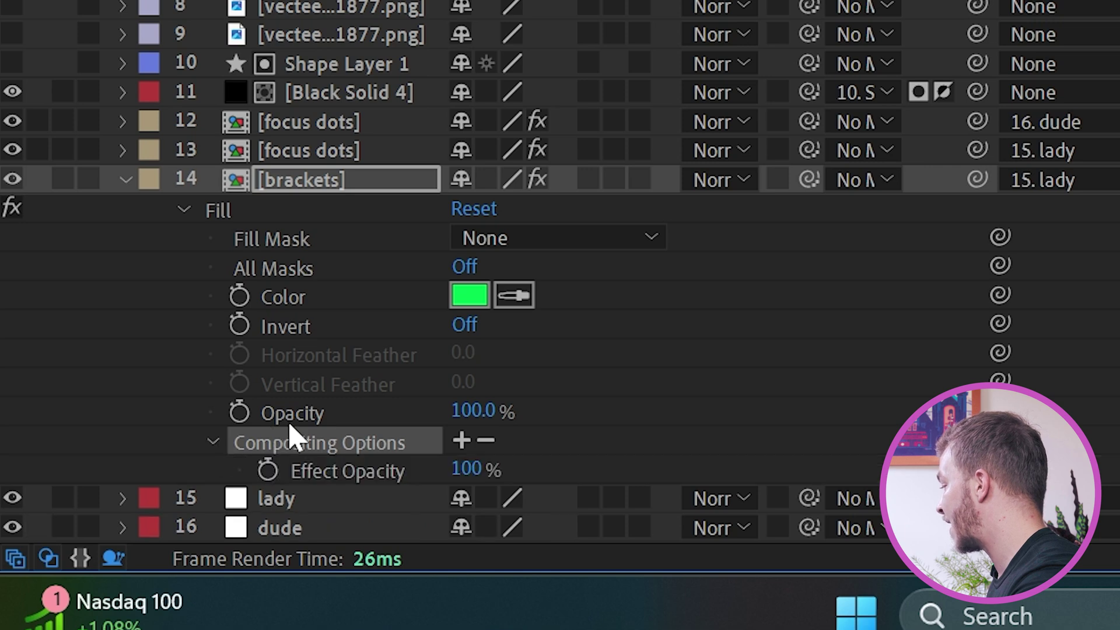
{"action": "scroll", "coordinate": [274, 455], "scroll_direction": "down", "scroll_amount": 1}
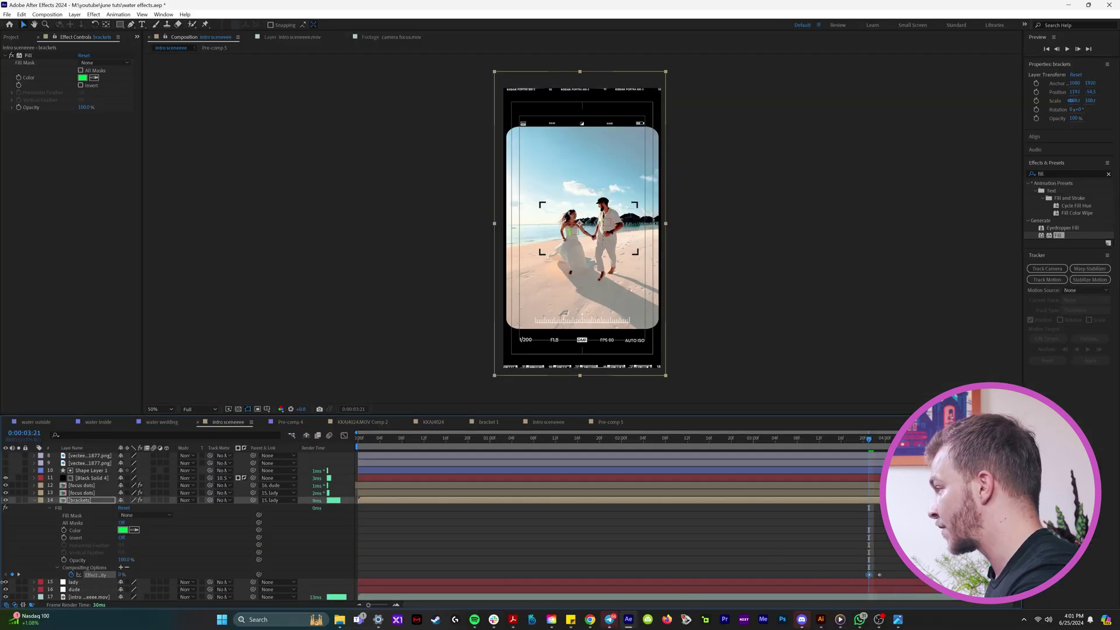
{"action": "left_click_drag", "start_coordinate": [863, 445], "coordinate": [840, 442]}
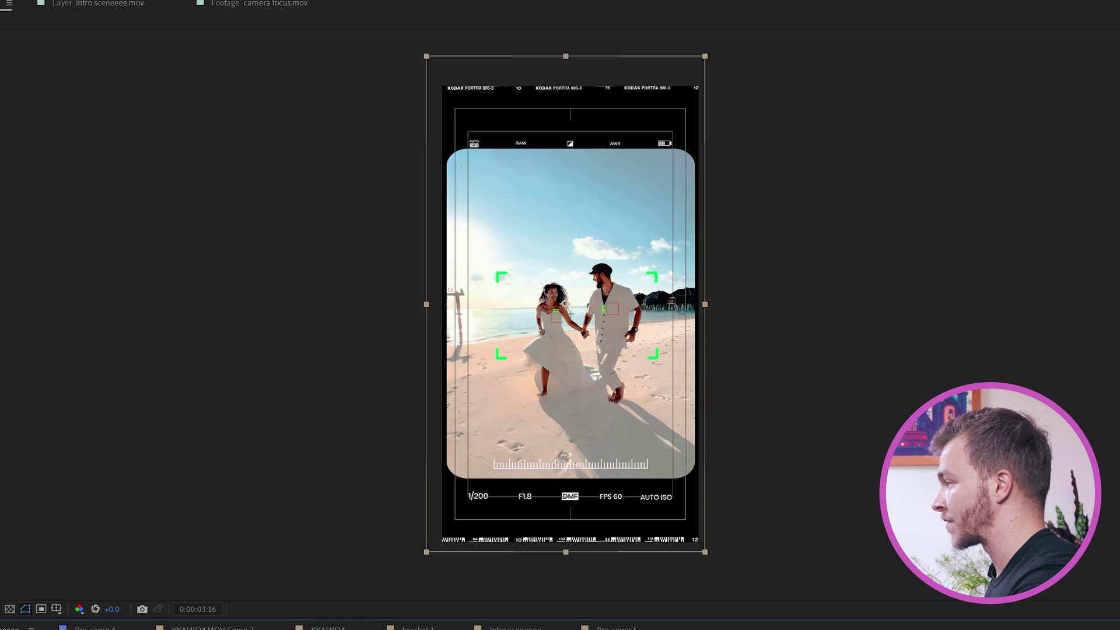
Preview the clip to check when the brackets turn green
{"action": "key", "text": "space"}
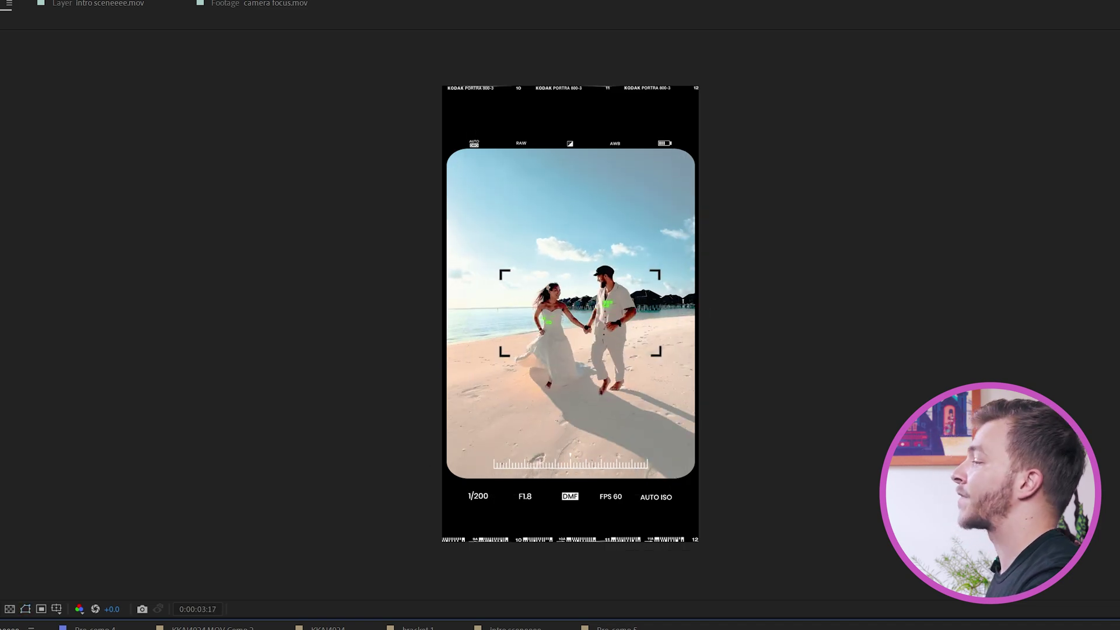
{"action": "key", "text": "space"}
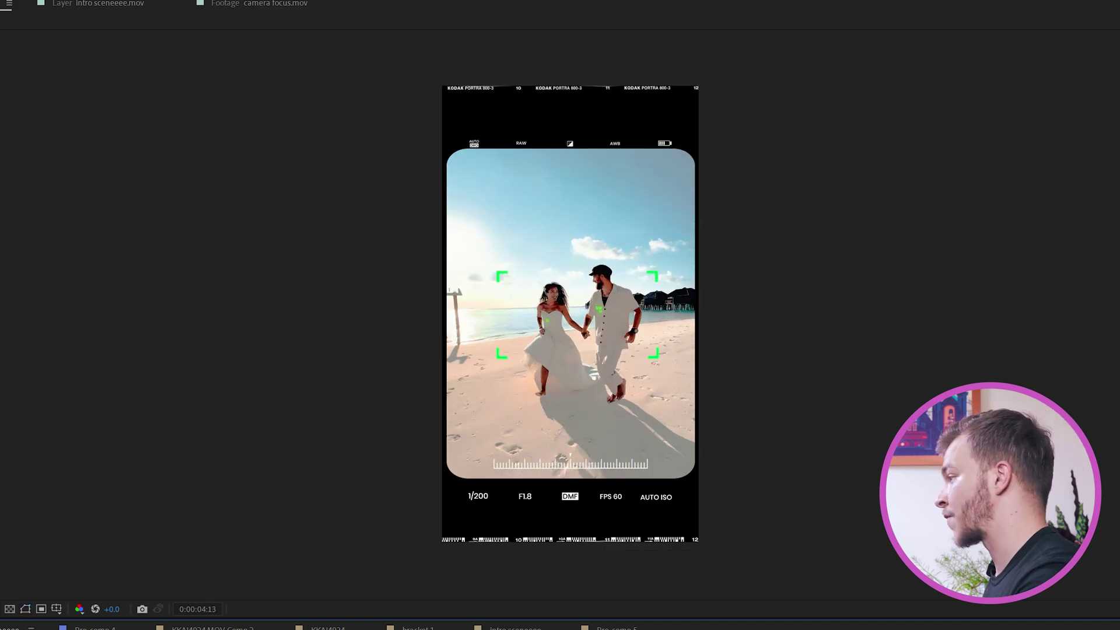
{"action": "key", "text": "space"}
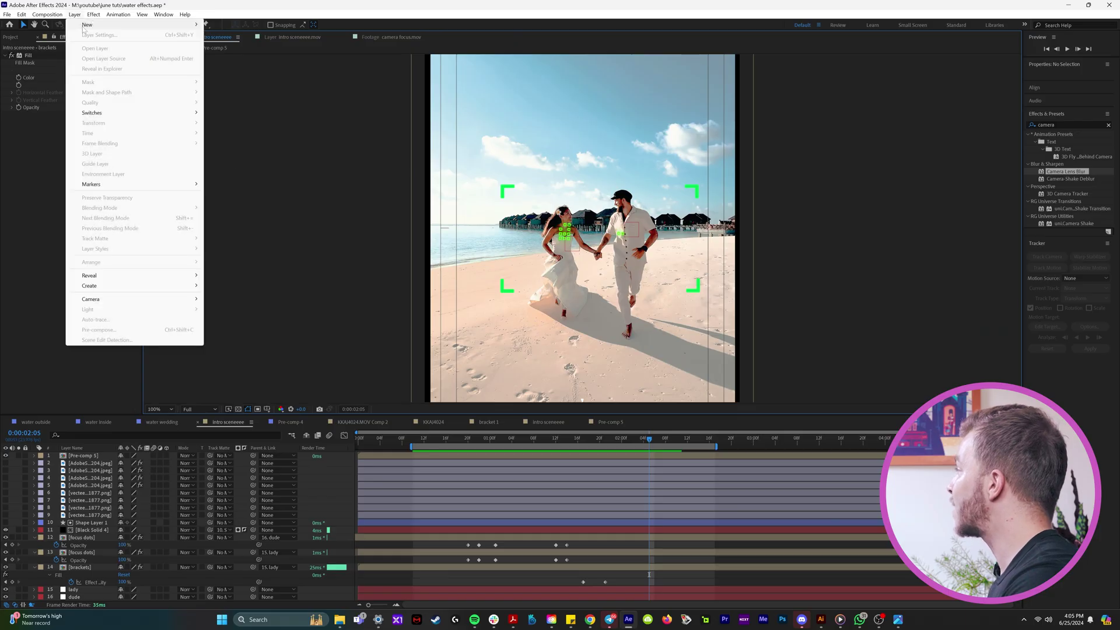
Add an adjustment layer with the Curves effect
{"action": "left_click", "coordinate": [263, 86]}
{"action": "left_click", "coordinate": [1033, 173]}
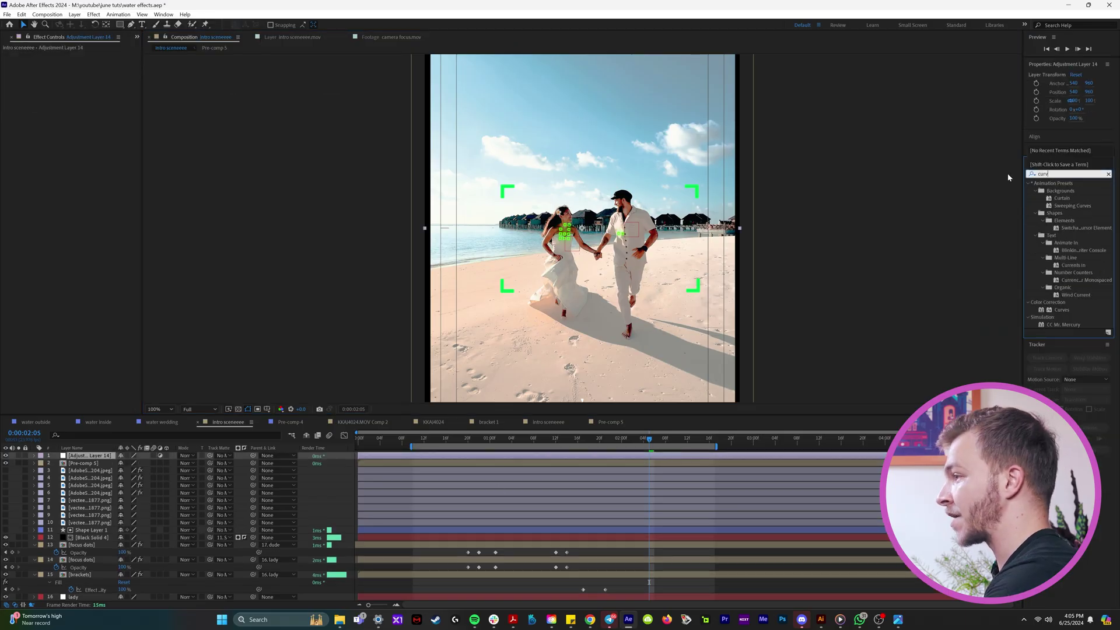
{"action": "type", "text": "curve"}
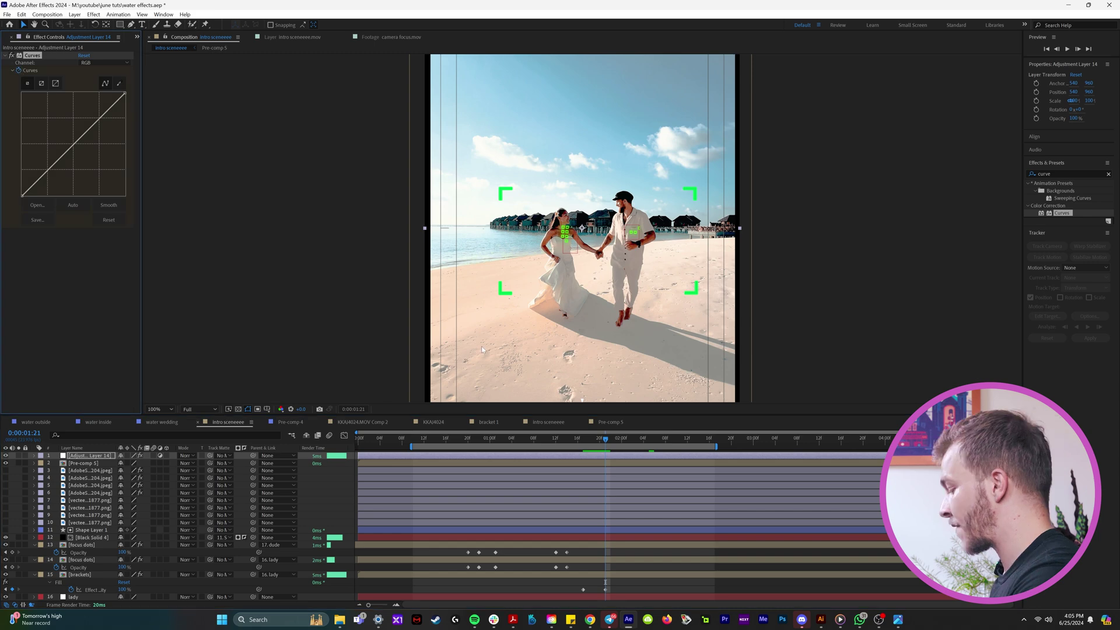
{"action": "key", "text": "e"}
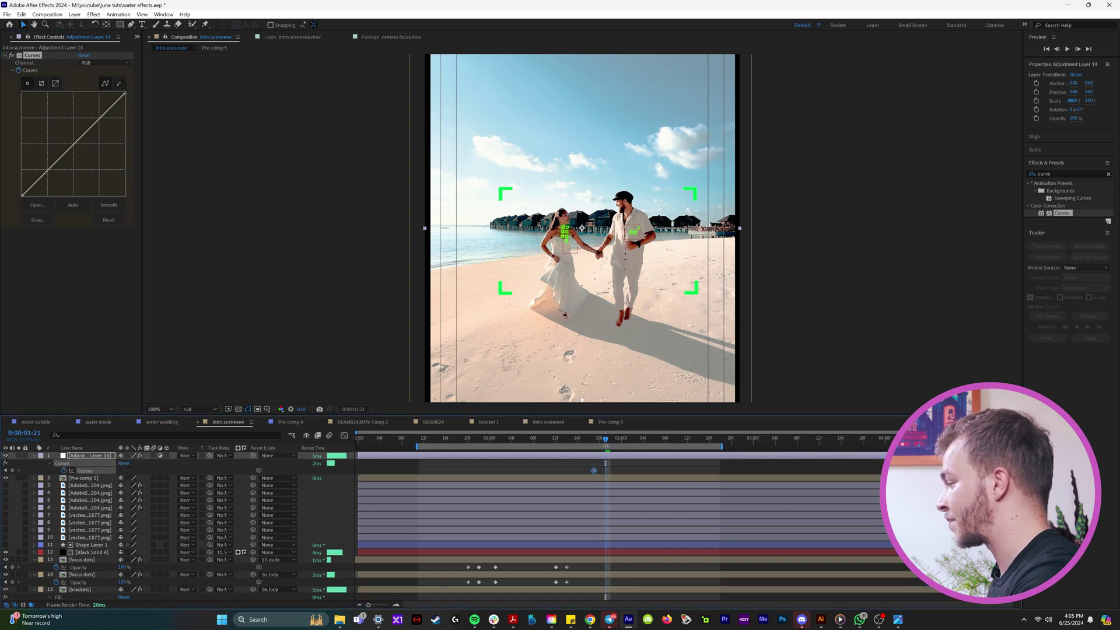
Keyframe the curve pulled up to blow the footage out white, then scrub through the flash
{"action": "left_click_drag", "start_coordinate": [77, 141], "coordinate": [38, 108]}
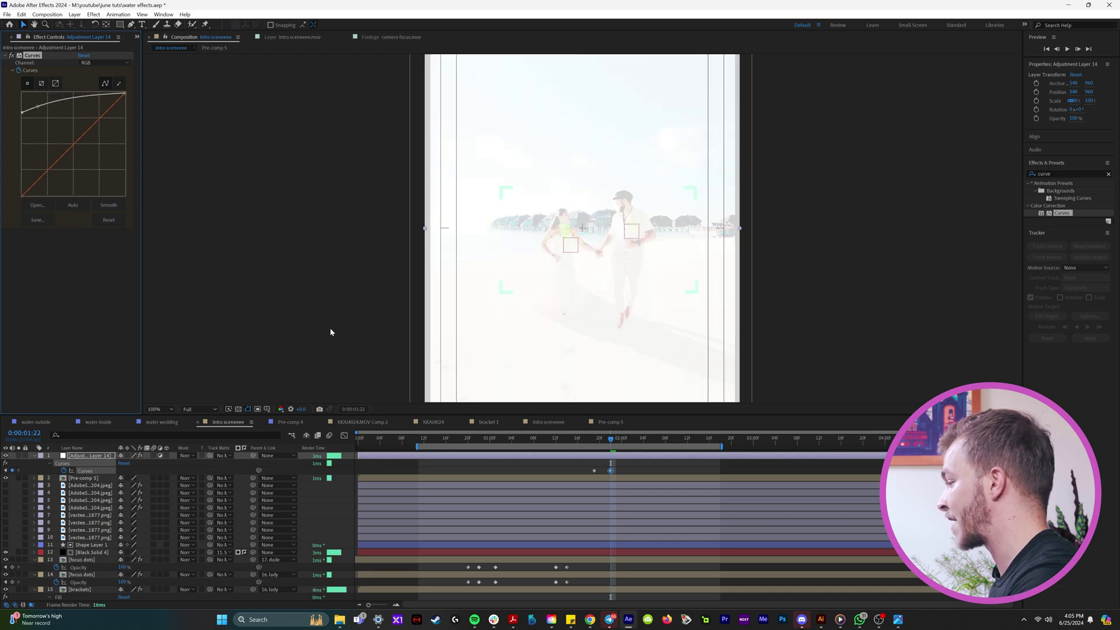
{"action": "left_click", "coordinate": [533, 445]}
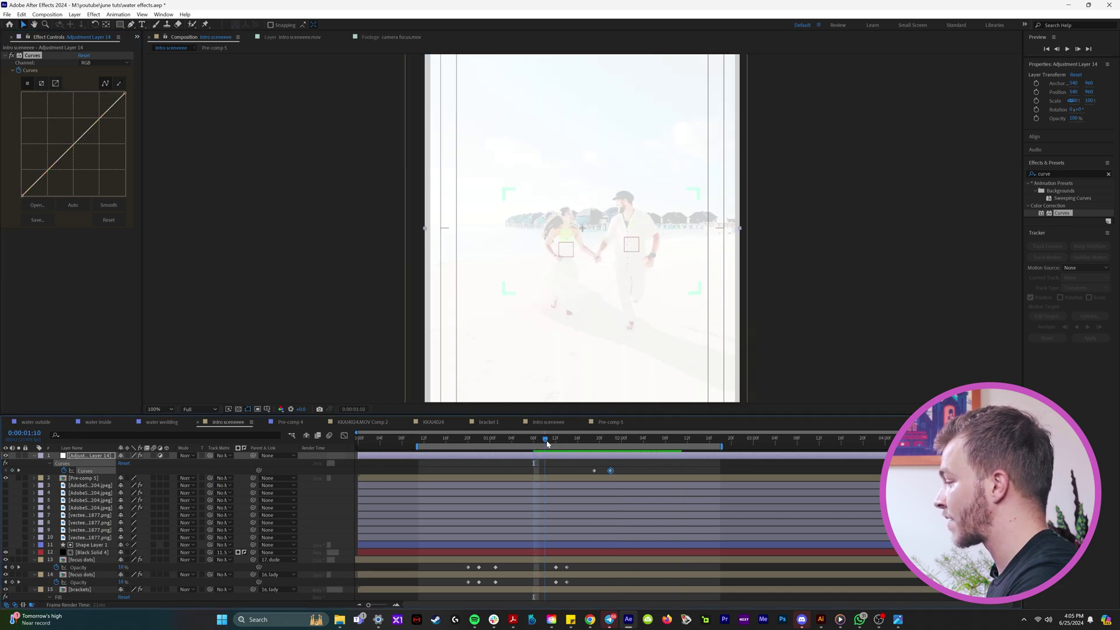
{"action": "left_click_drag", "start_coordinate": [546, 445], "coordinate": [622, 450]}
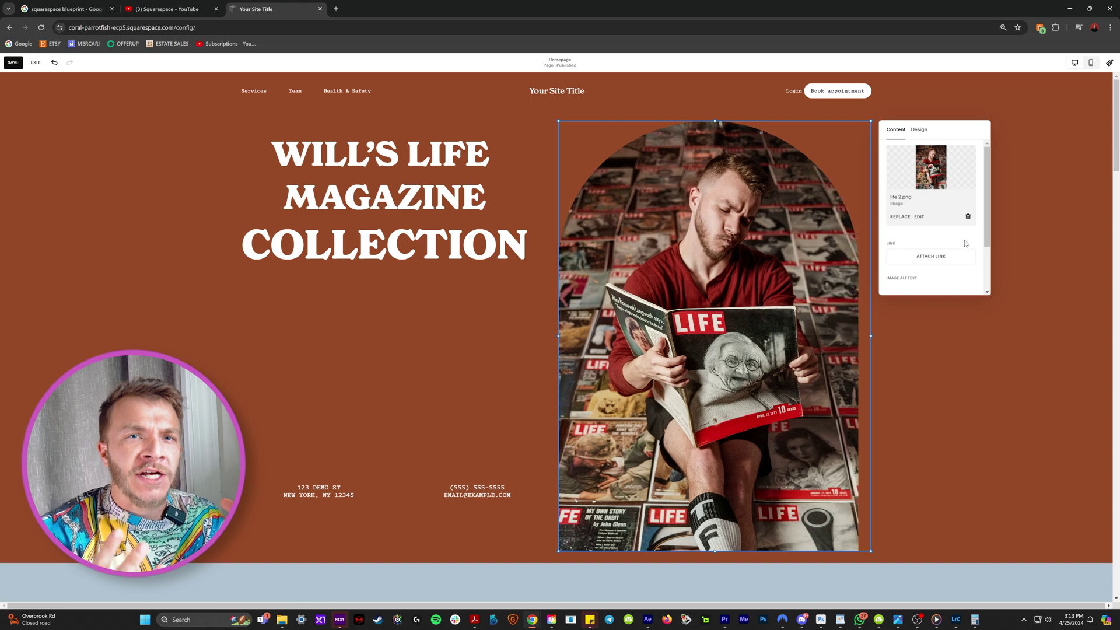
Crop the magazine photo into the 2:3 hourglass shape
{"action": "left_click", "coordinate": [699, 234]}
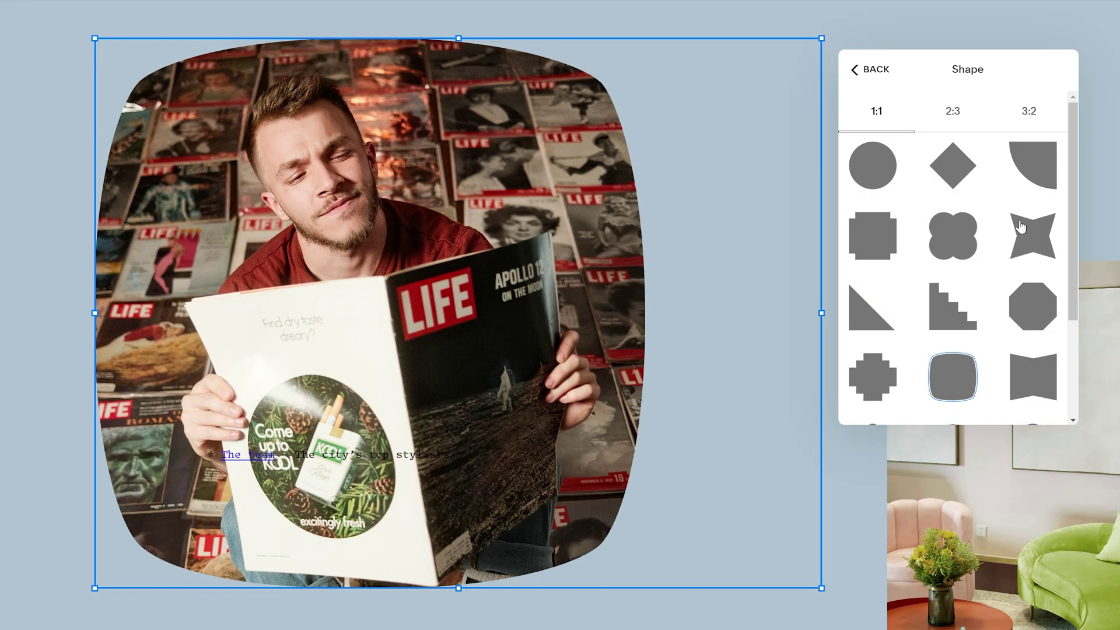
{"action": "left_click", "coordinate": [1019, 226]}
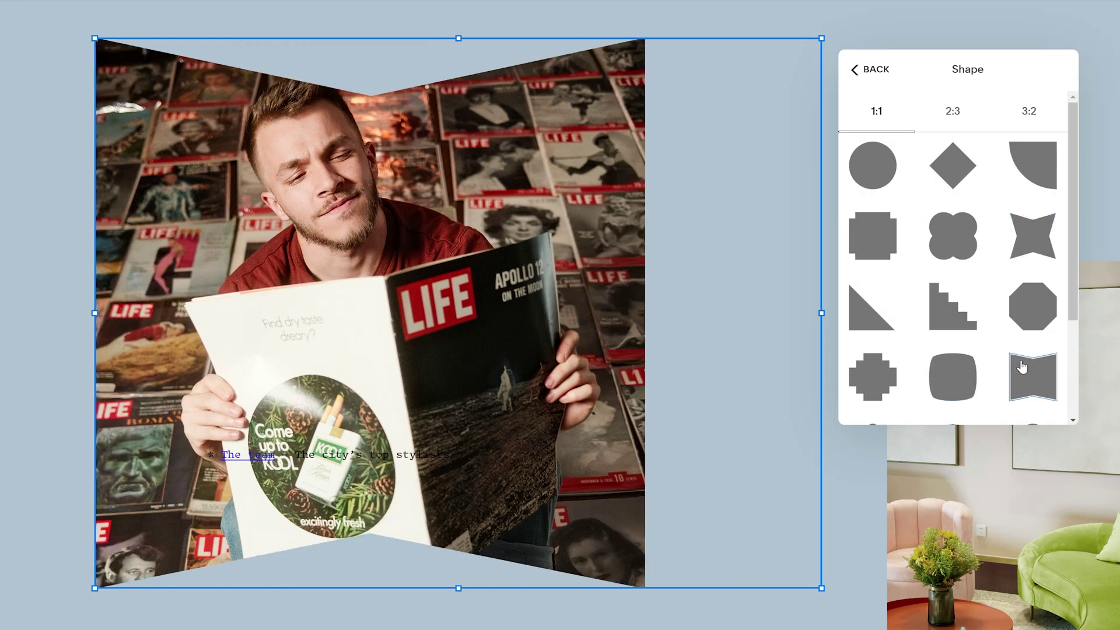
{"action": "left_click", "coordinate": [953, 123]}
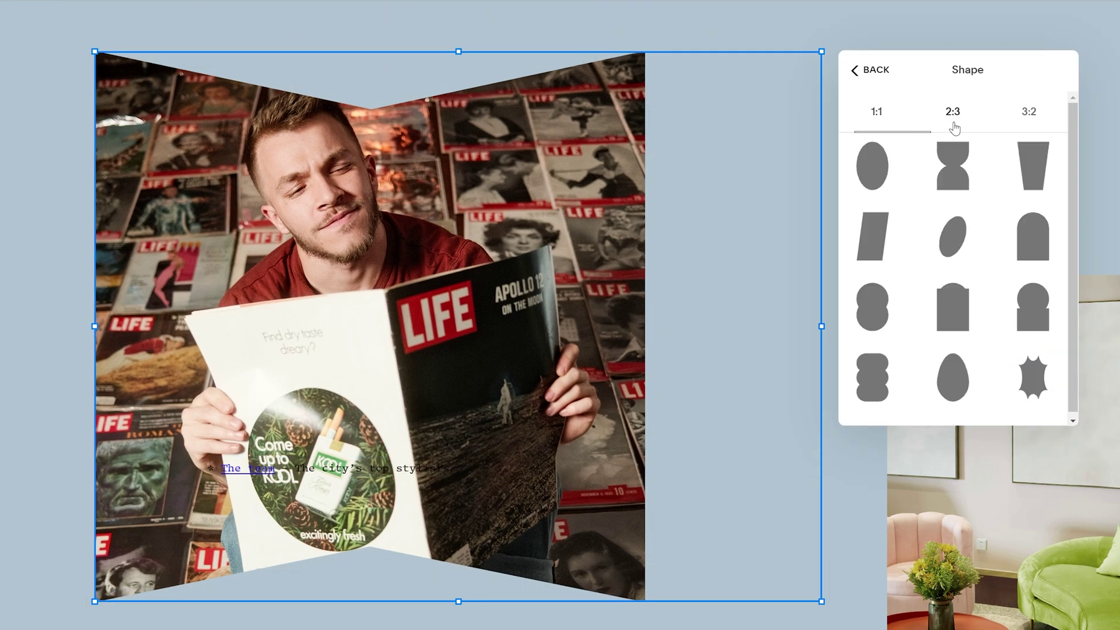
{"action": "left_click", "coordinate": [959, 173]}
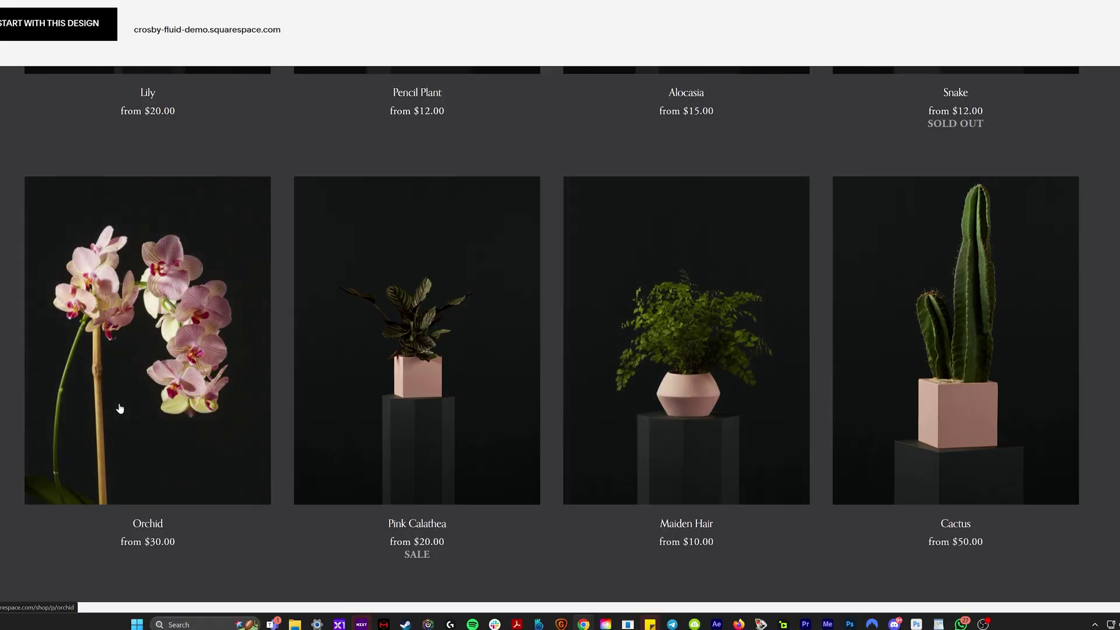
Open the Cactus product page on the plant shop demo and view its next photo
{"action": "left_click", "coordinate": [955, 350]}
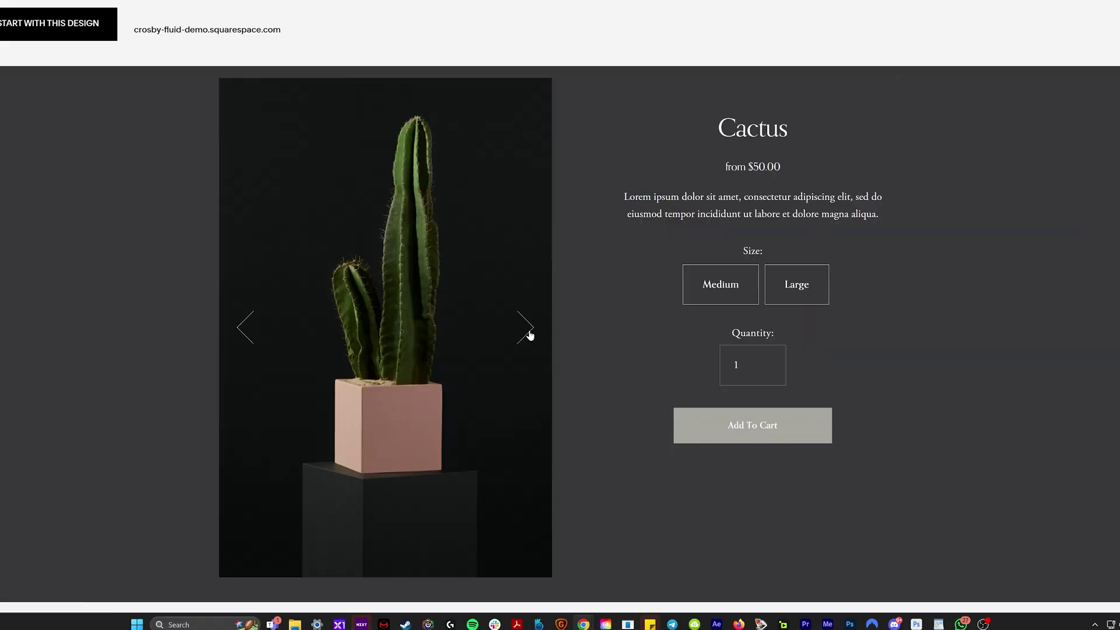
{"action": "left_click", "coordinate": [527, 332]}
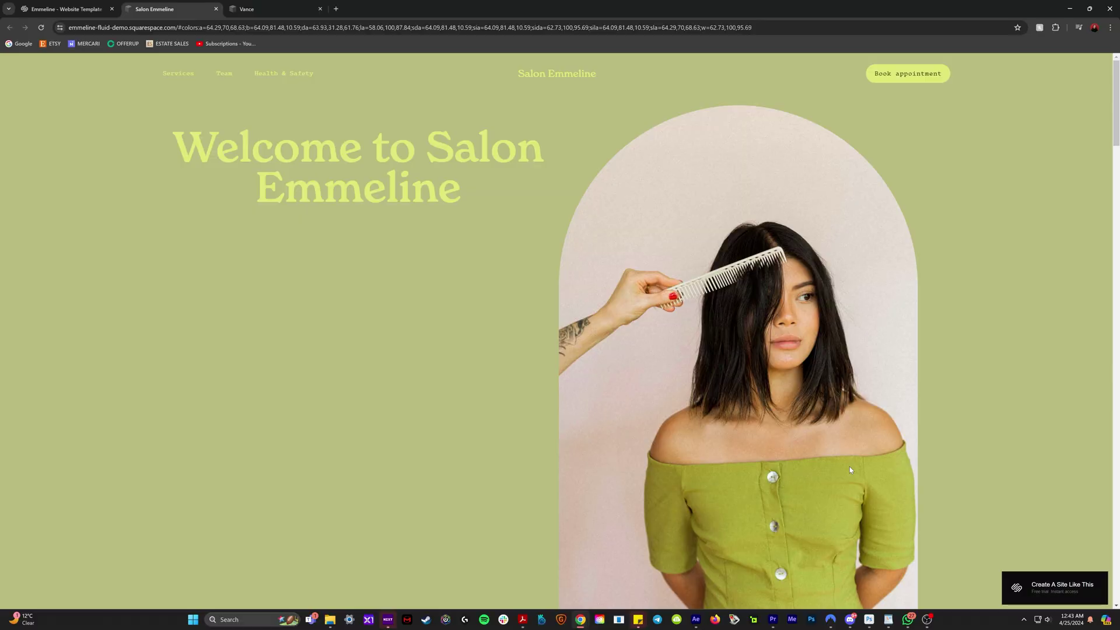
{"action": "scroll", "coordinate": [849, 470], "scroll_direction": "down", "scroll_amount": 5}
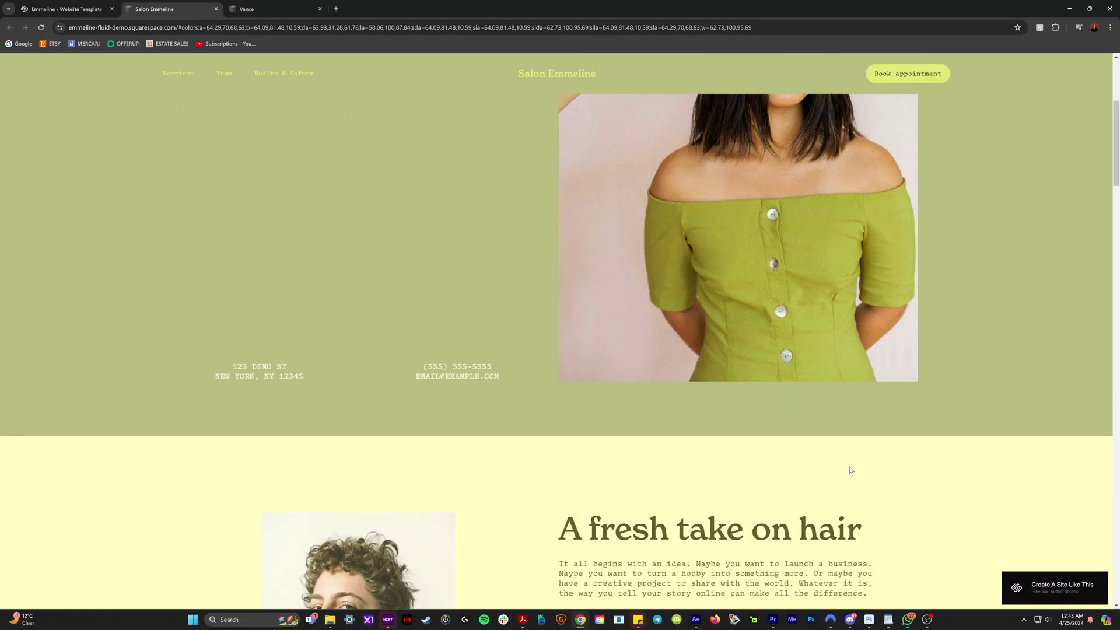
Scroll through the Salon Emmeline demo and close its tab
{"action": "scroll", "coordinate": [850, 470], "scroll_direction": "down", "scroll_amount": 5}
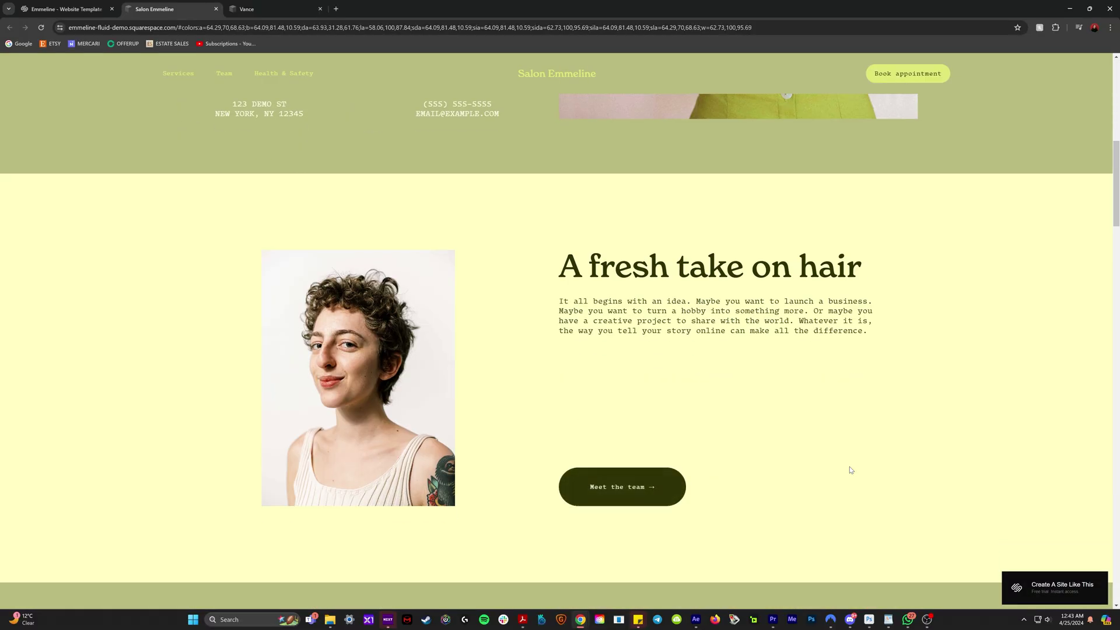
{"action": "scroll", "coordinate": [850, 470], "scroll_direction": "down", "scroll_amount": 9}
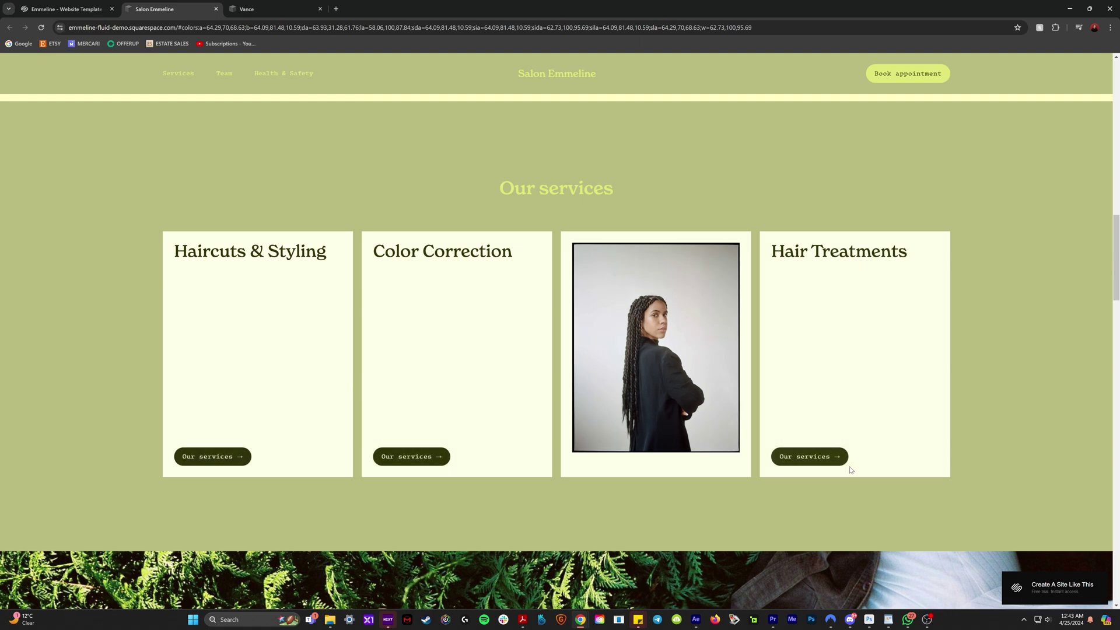
{"action": "key", "text": "ctrl+w"}
Preview the grey-green then pink and navy colour presets and fill the arch image block
{"action": "left_click", "coordinate": [894, 366]}
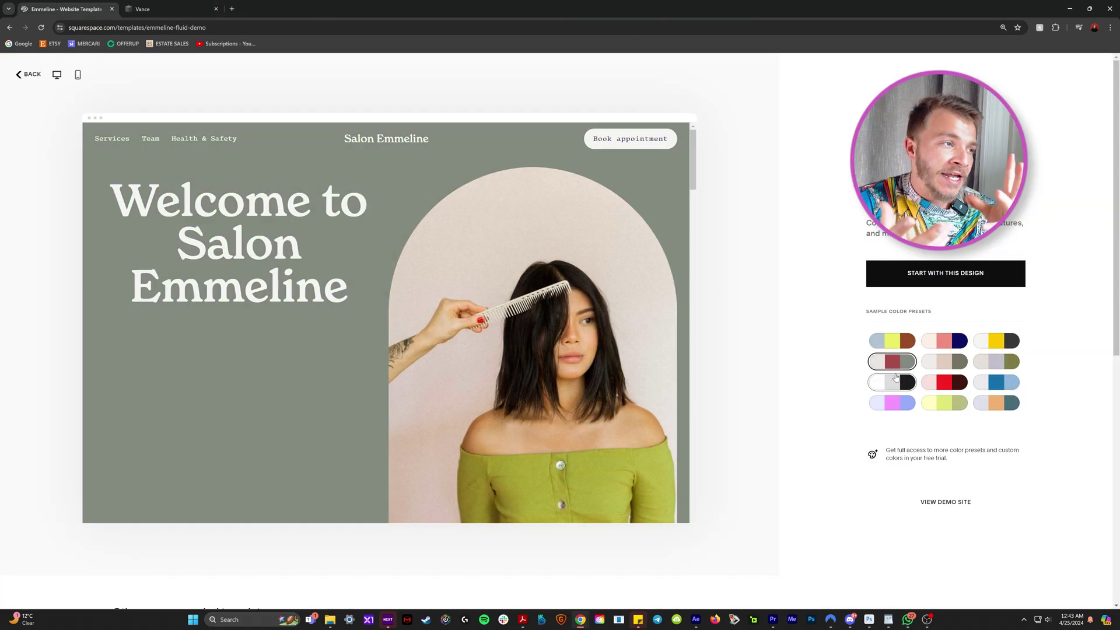
{"action": "left_click", "coordinate": [940, 347]}
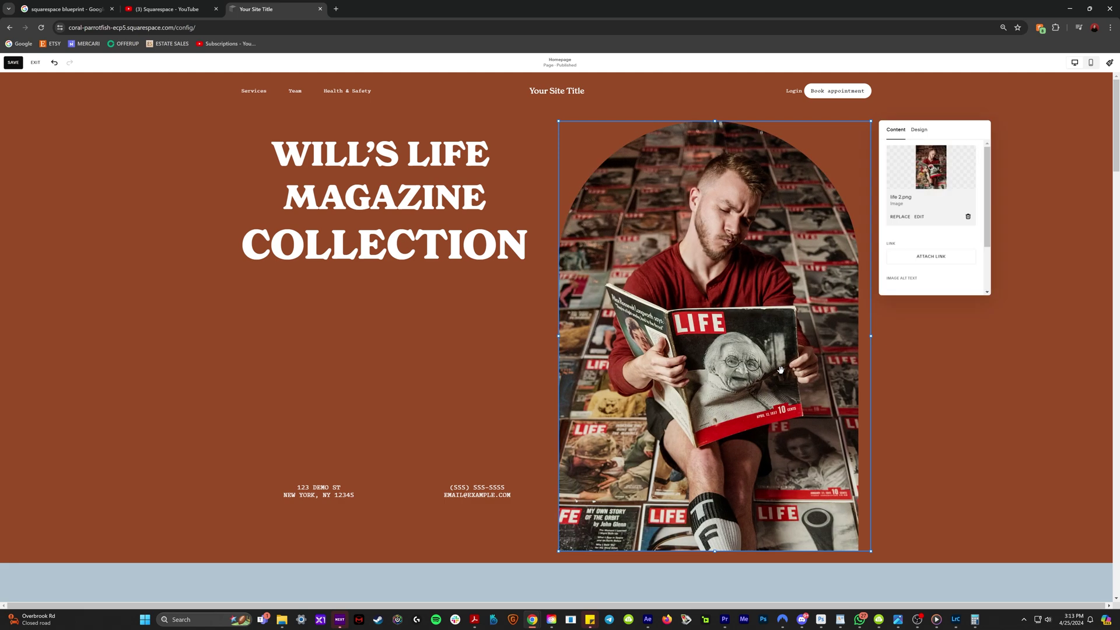
{"action": "left_click", "coordinate": [460, 277]}
{"action": "left_click", "coordinate": [270, 127]}
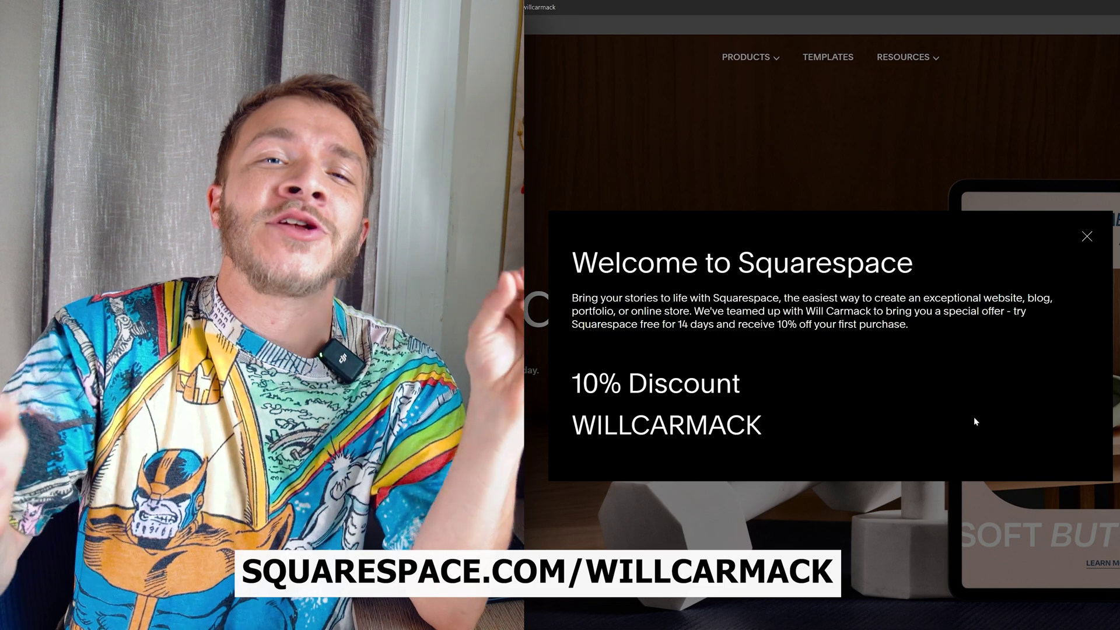
Select the '10% Discount' offer text and promo code in the Squarespace welcome popup
{"action": "left_click_drag", "start_coordinate": [571, 385], "coordinate": [783, 440]}
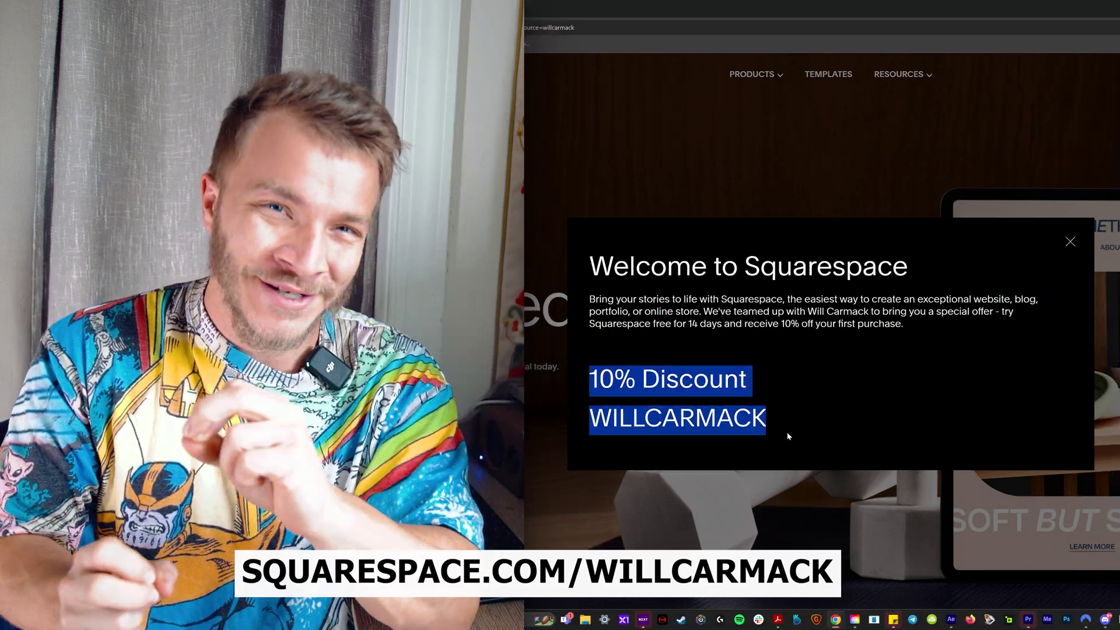